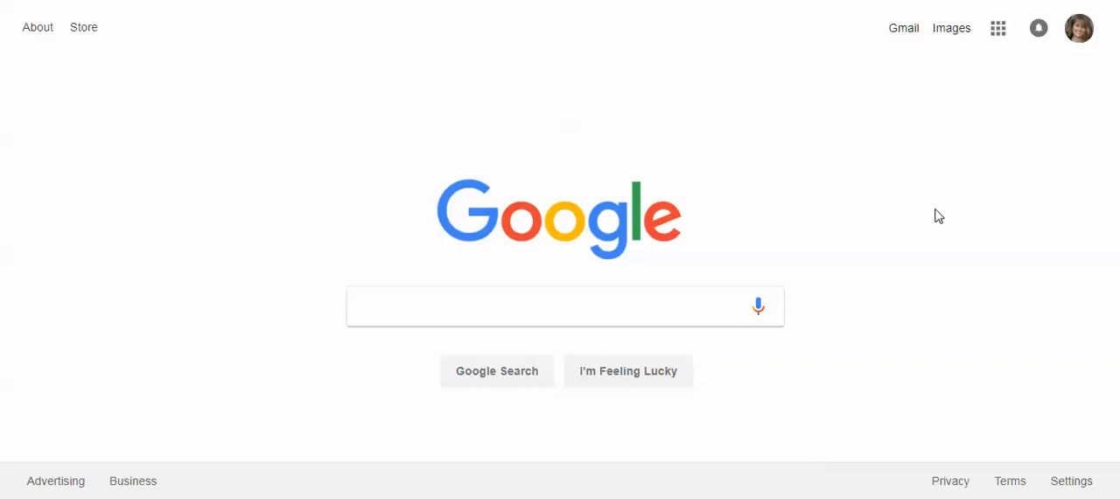
Open Google Drive from the Google apps on the Google home page
left_click(998, 35)
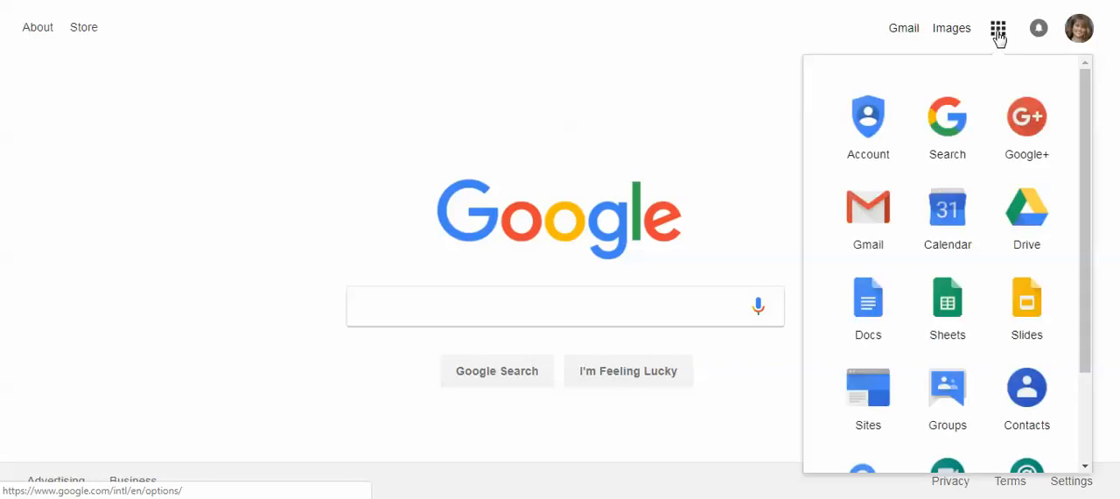
right_click(1021, 217)
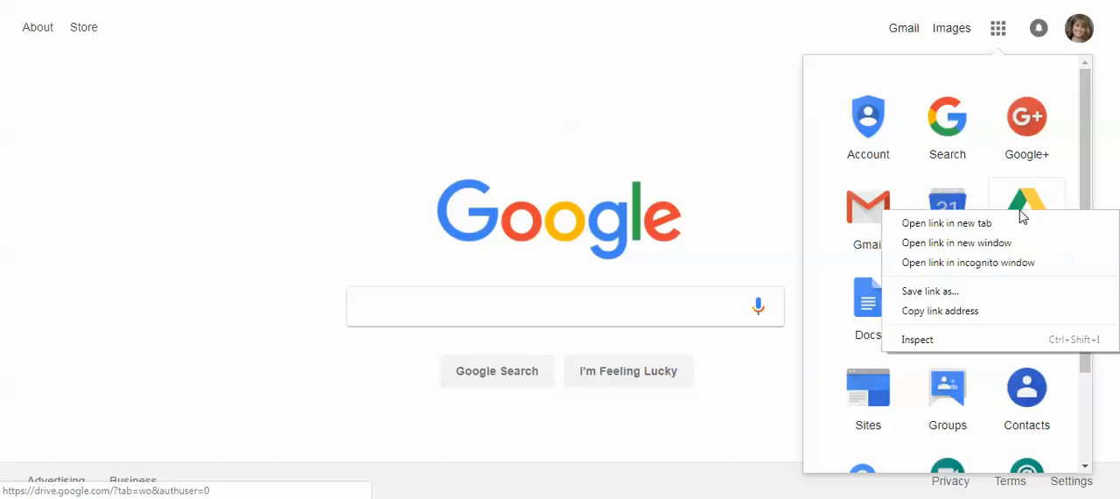
key("Escape")
left_click(1021, 210)
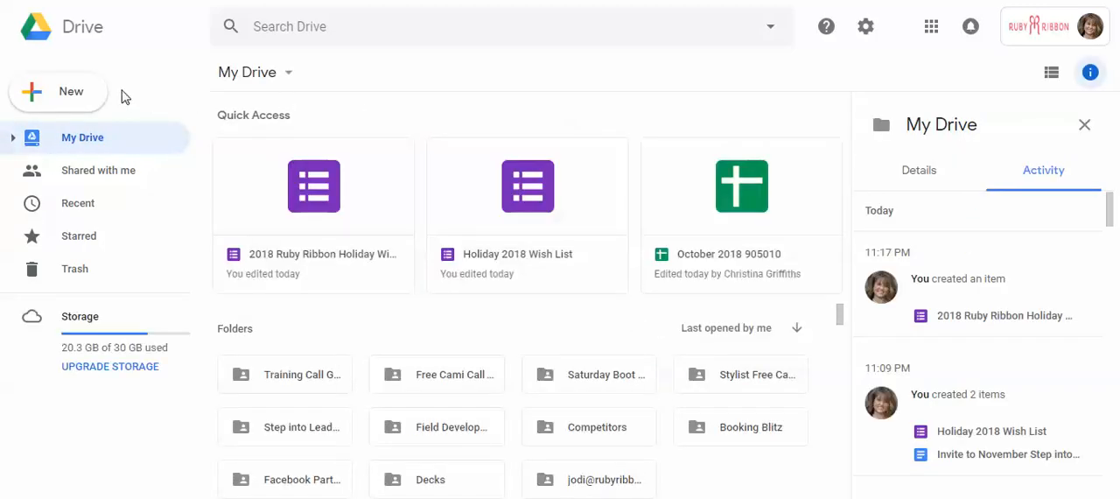
Create a new blank Google Forms form in My Drive
left_click(90, 90)
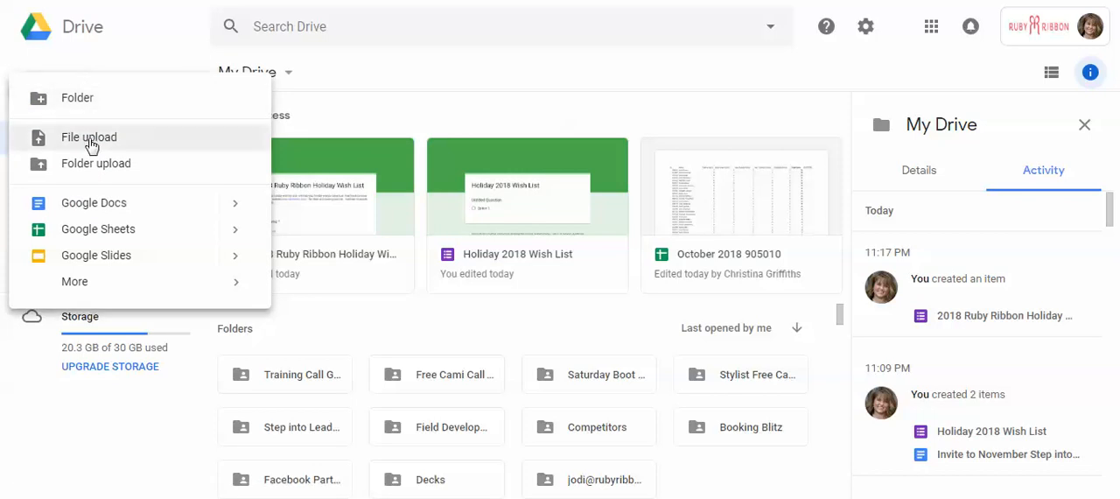
left_click(144, 44)
left_click(70, 95)
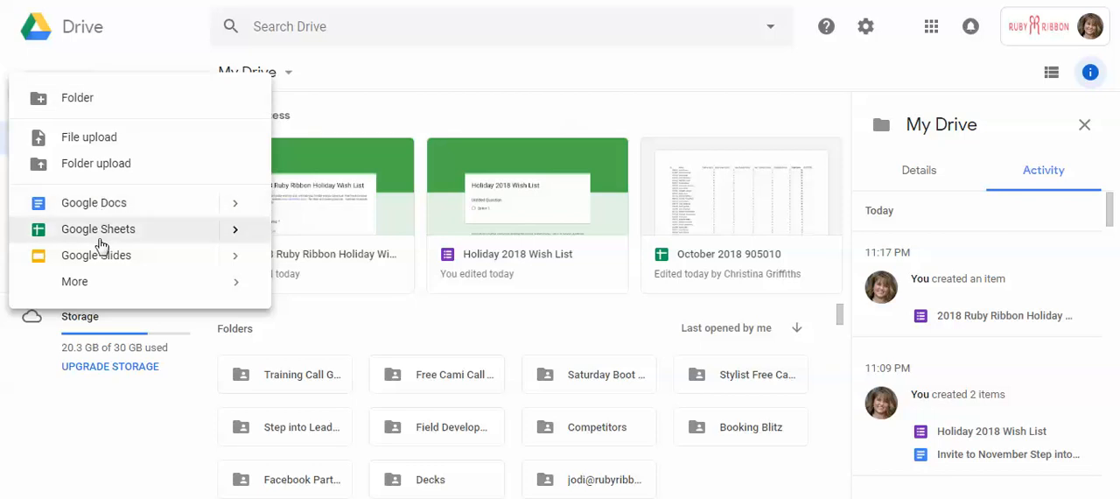
mouse_move(113, 279)
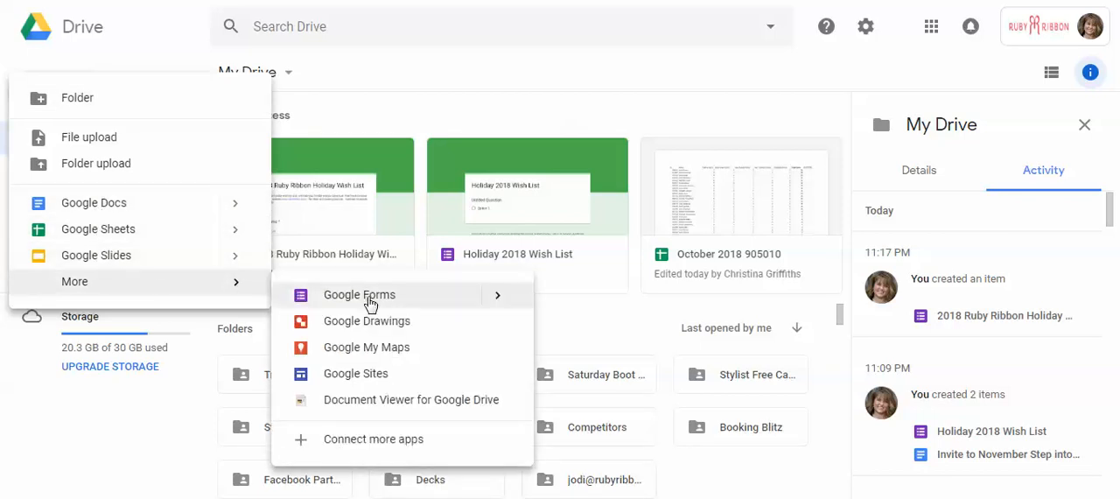
mouse_move(498, 295)
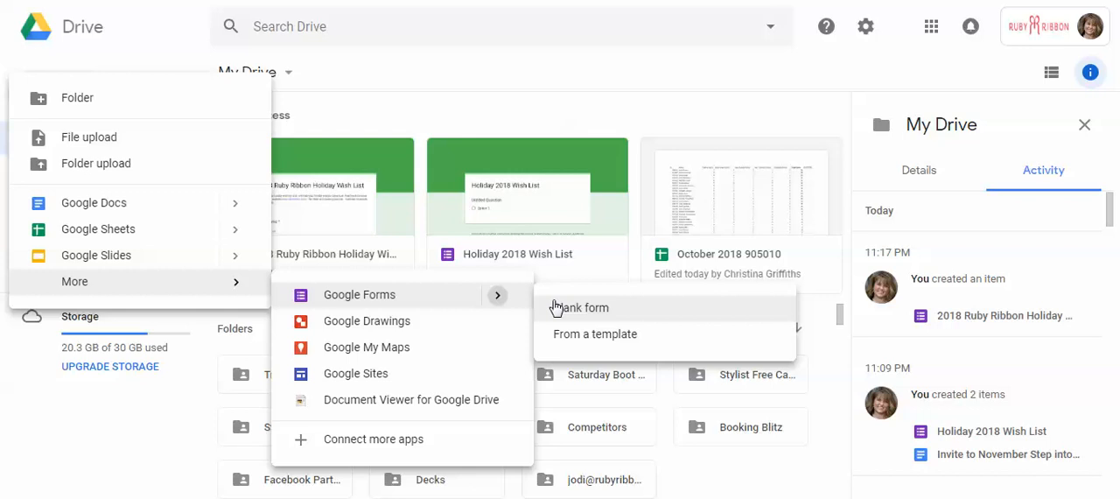
left_click(597, 312)
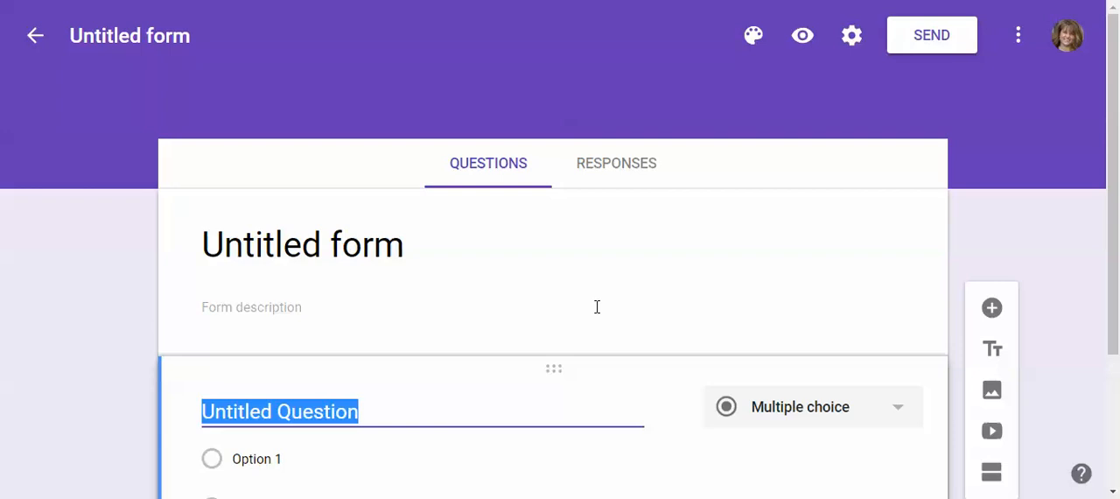
Name the form "2018 RR Holiday Wish/Gift List" and apply that name as the form's heading
left_click(186, 38)
type("2")
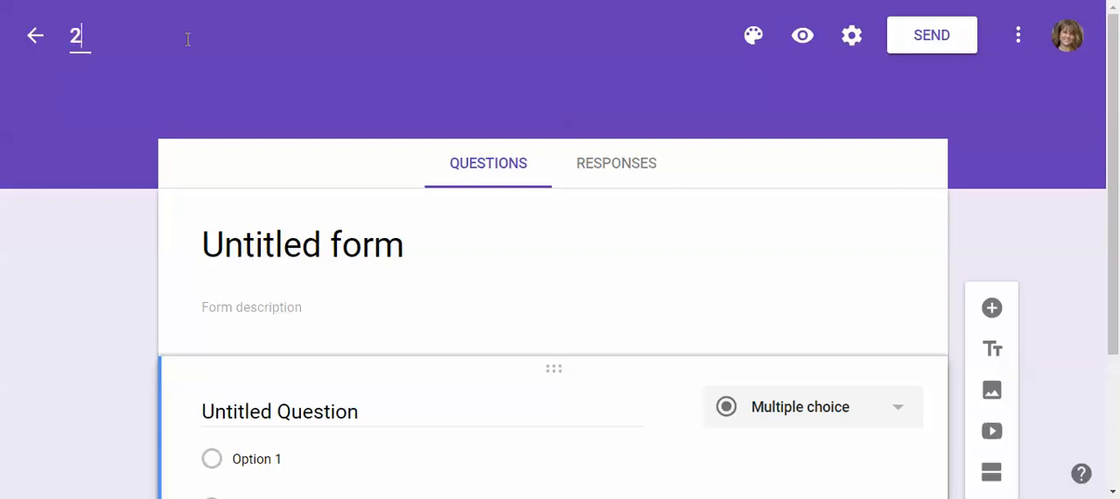
type("018 RR Holida")
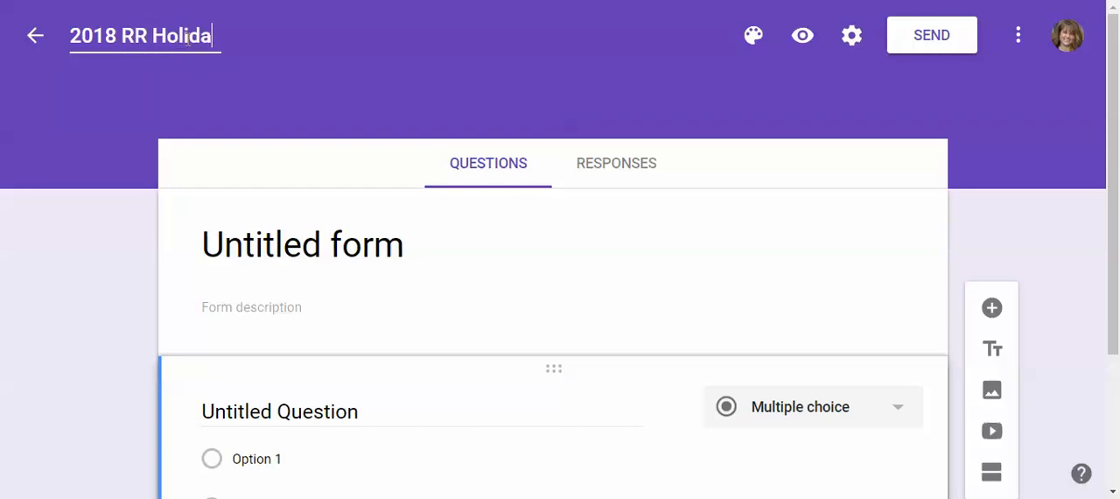
type("y Wish/Gift List")
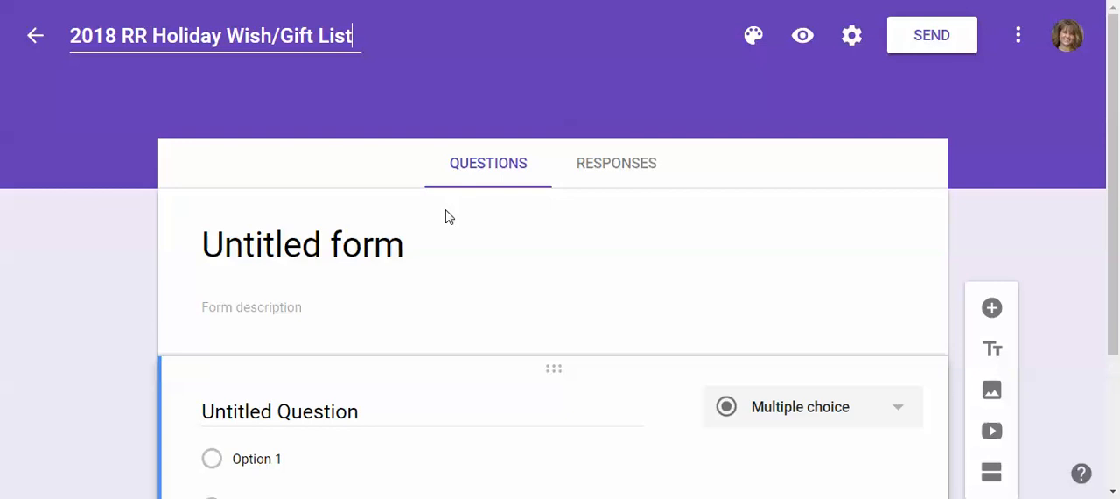
left_click(468, 220)
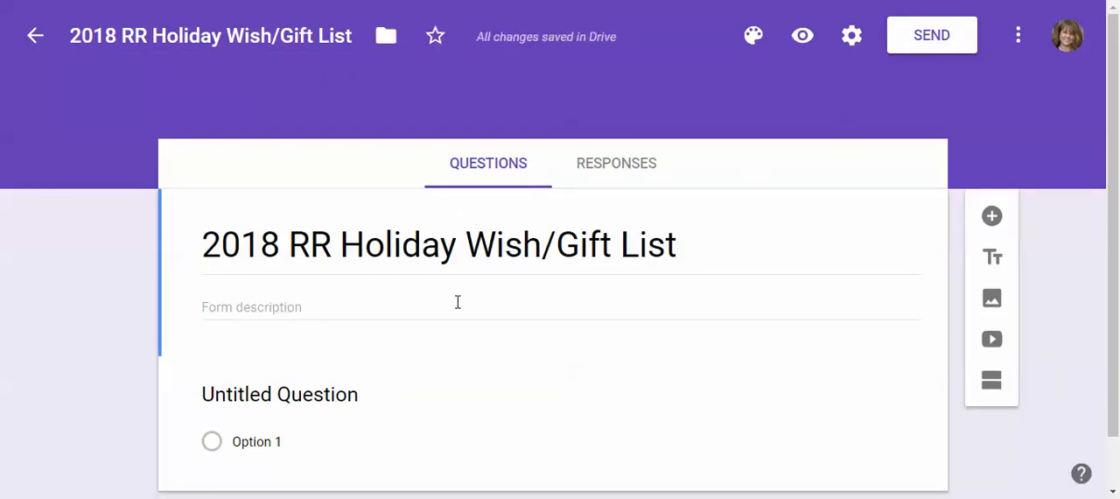
Enter the form description "Please complete this holiday wish list and I will help your holiday wishes come true!"
left_click(423, 305)
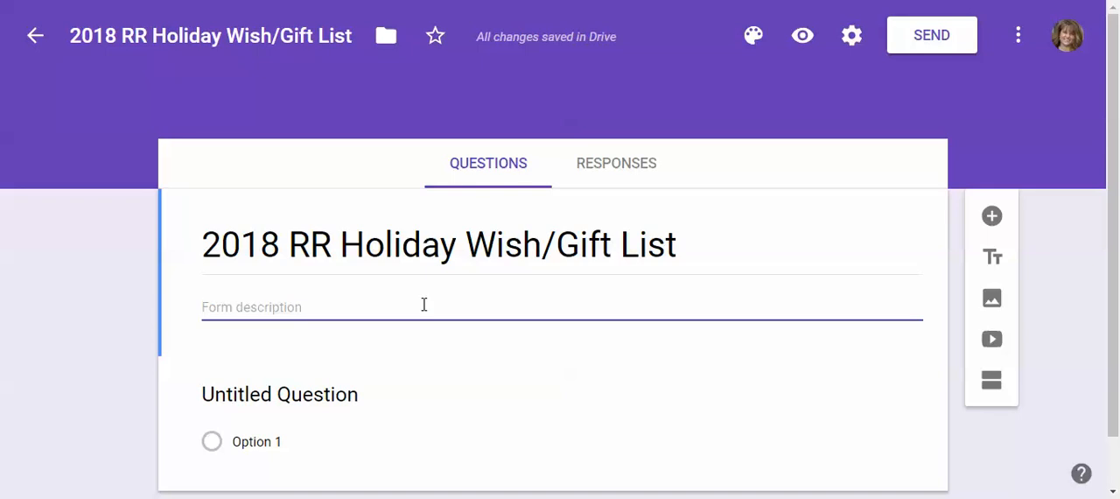
type("Please complete this ")
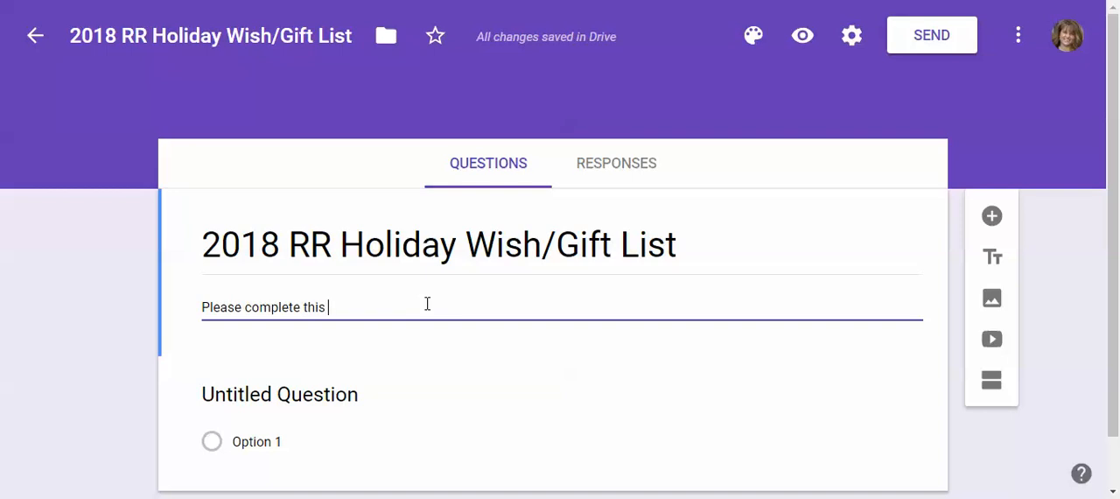
type("holiday wish list and I will hep")
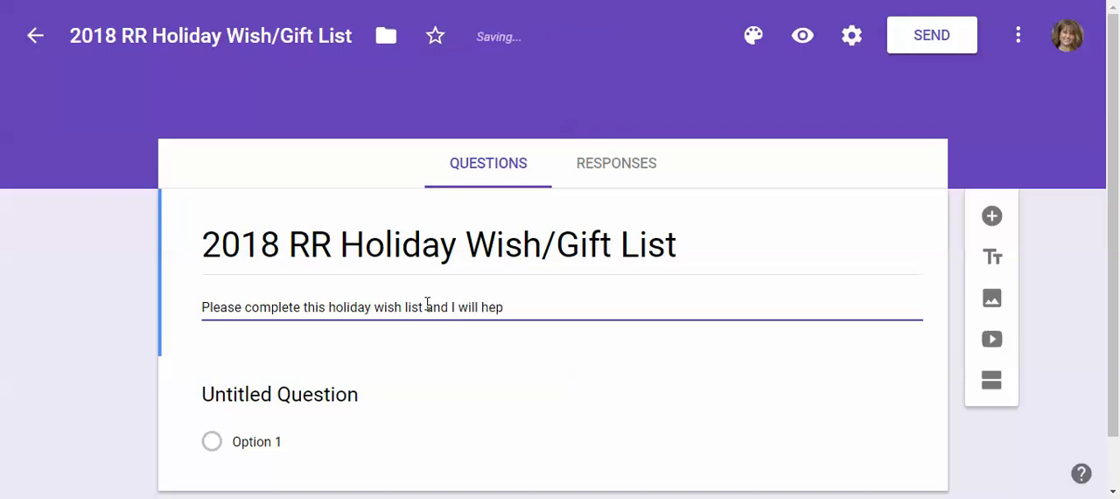
key("BackSpace")
type("lp your holiday wishes come tr")
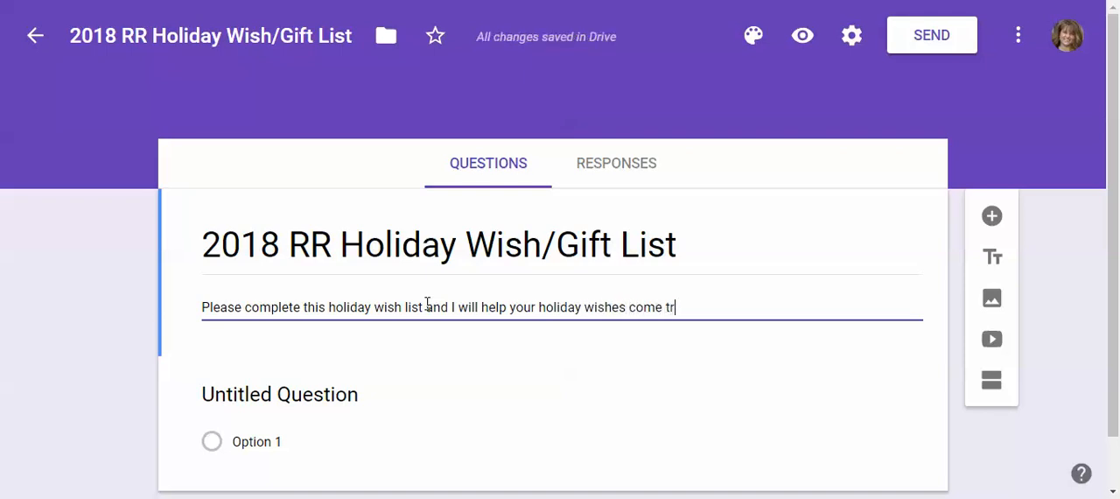
type("ue!  For ideas and inspiration visut")
key("BackSpace")
key("BackSpace")
type("it my")
type(" personal webs")
type("ite www.")
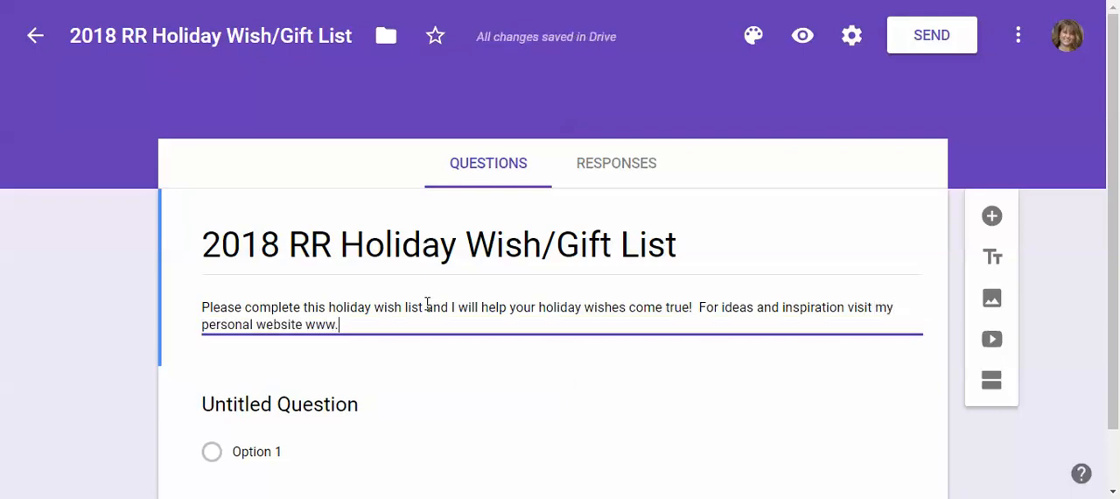
type("rubyribbon.com/")
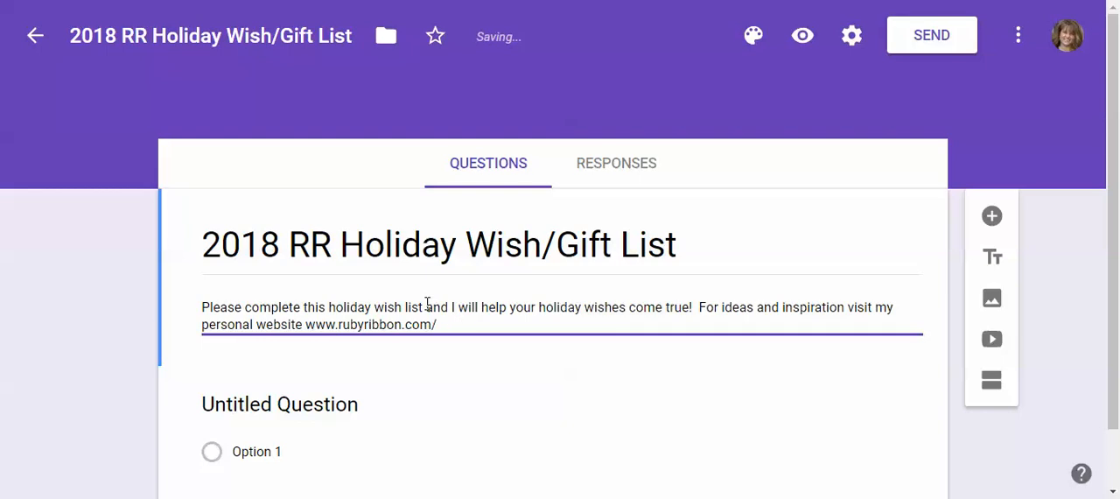
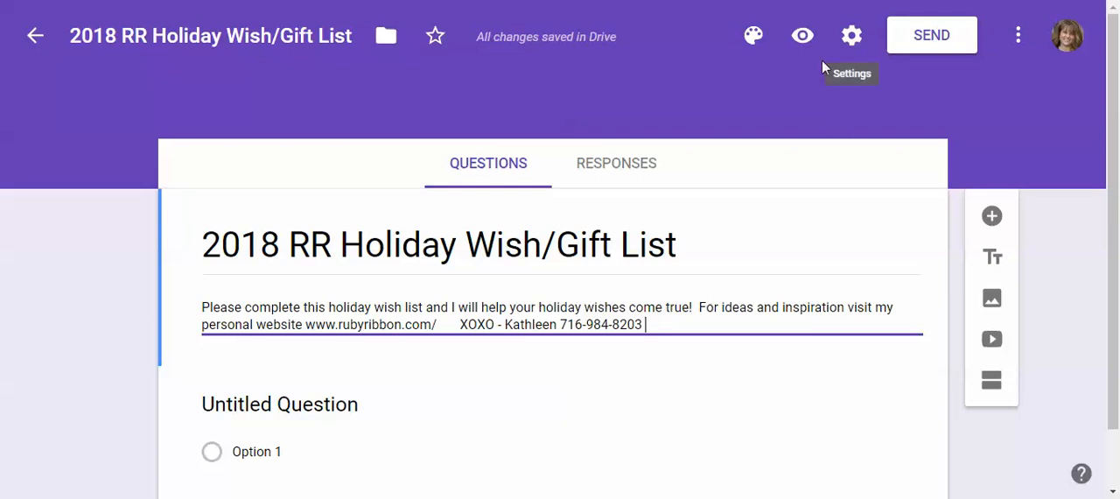
Set the form's theme color to green and close the theme options
left_click(753, 44)
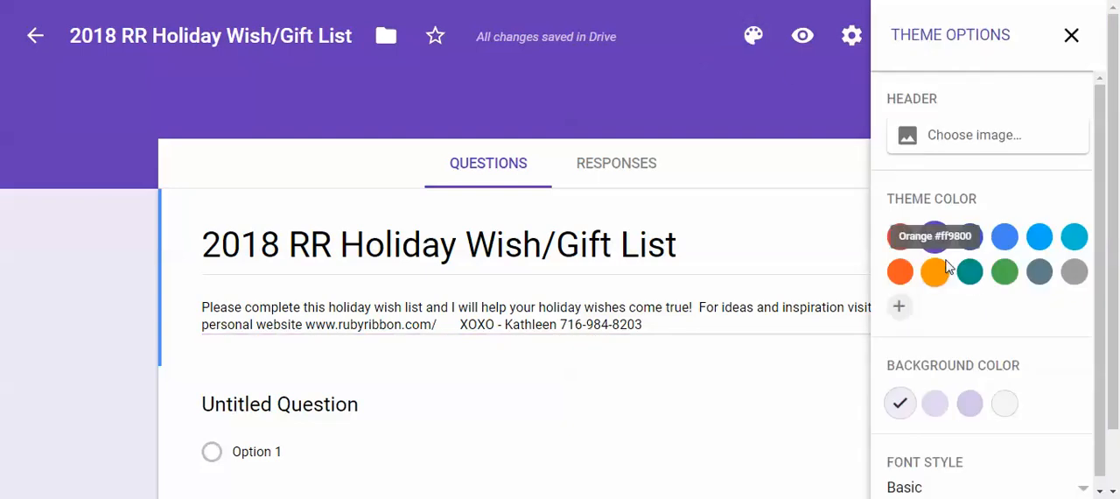
left_click(1002, 273)
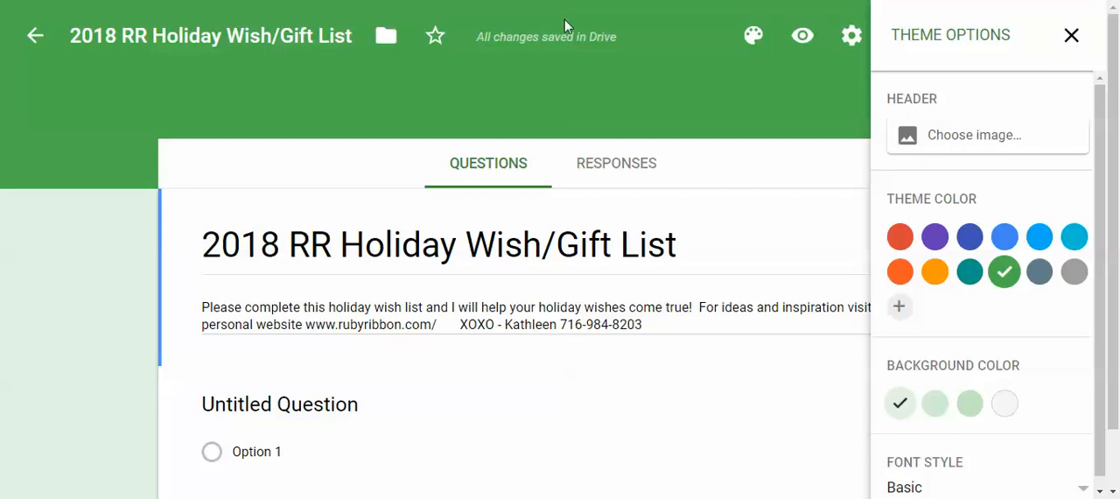
left_click(1071, 35)
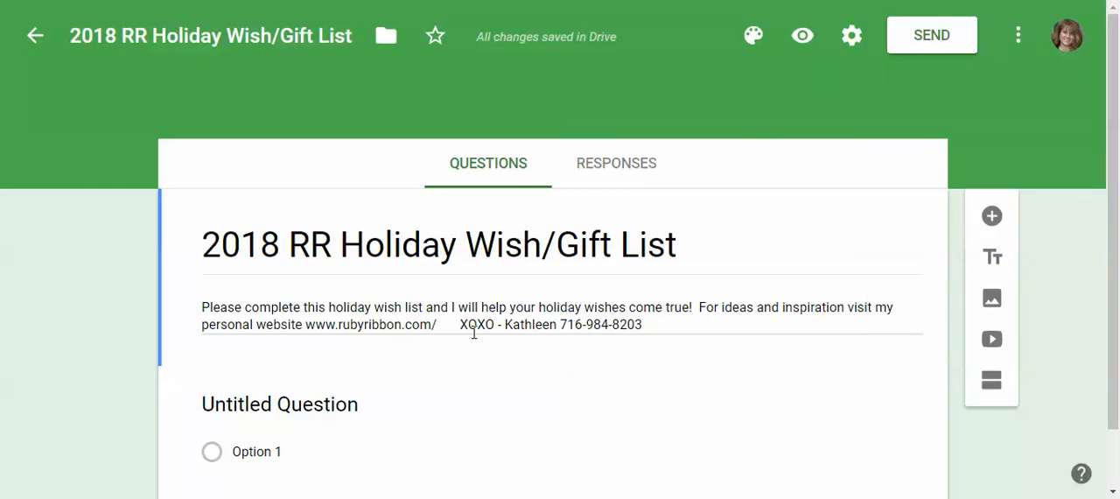
Title the first question "Name - First & Last Name" and make it required
scroll(473, 338, "down", 1)
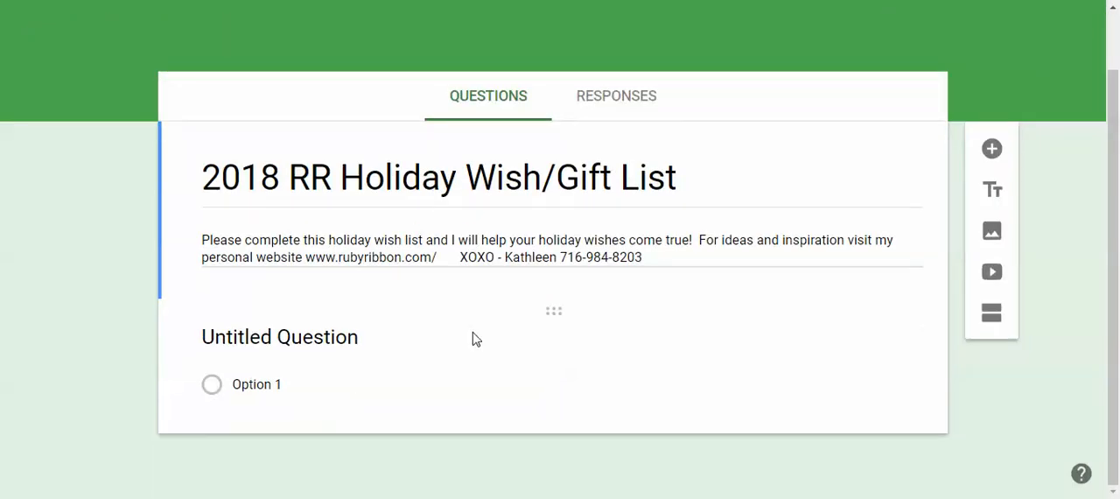
left_click(314, 341)
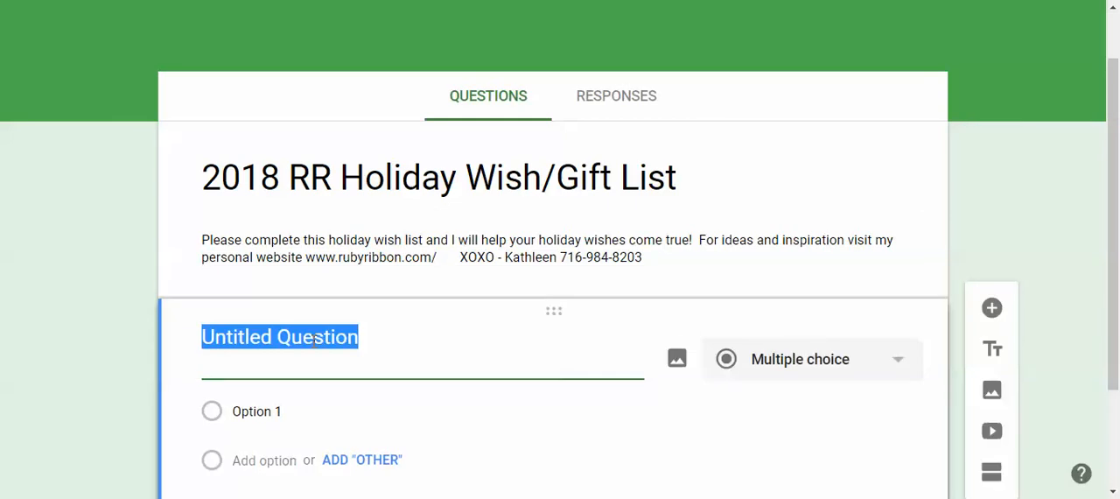
type("Name")
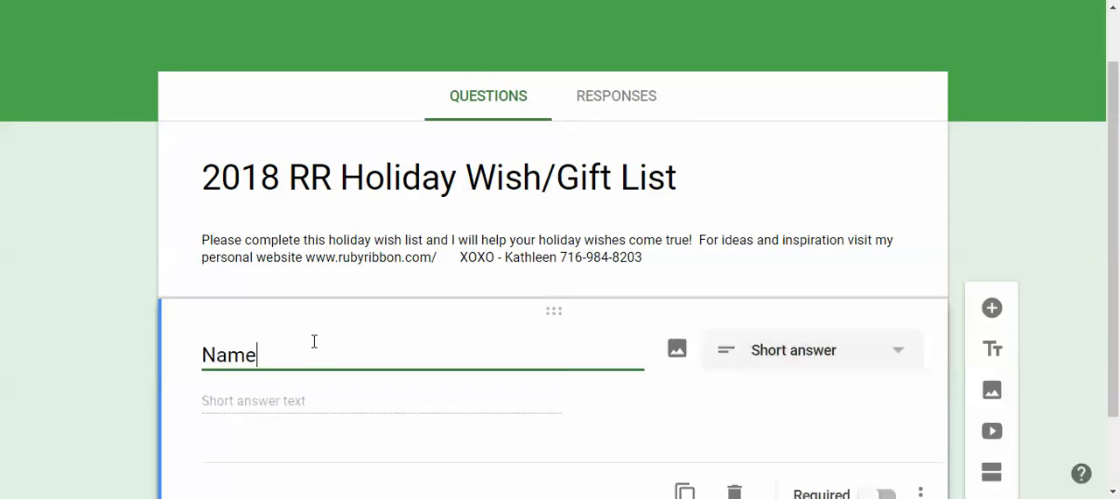
type(" - Fisrst & Last Name")
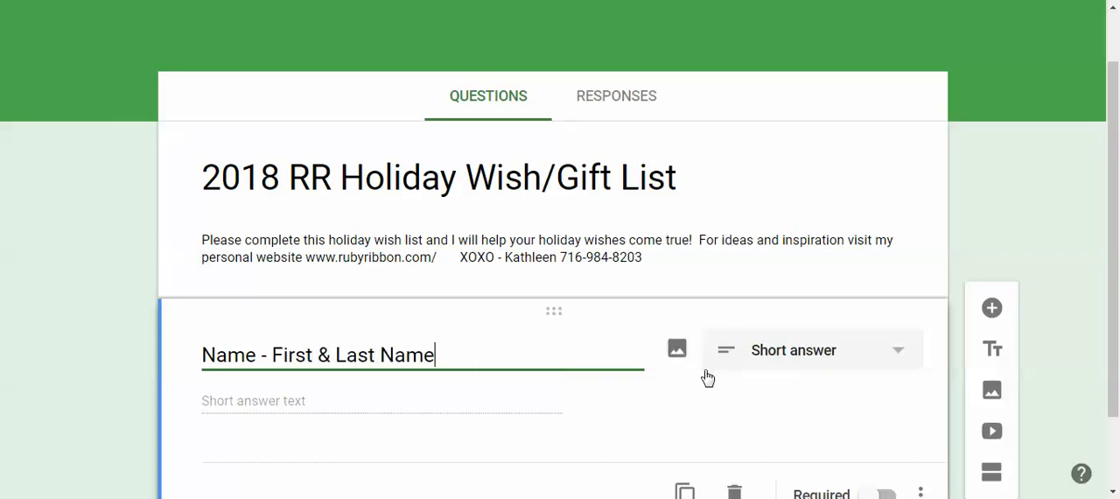
scroll(732, 384, "up", 1)
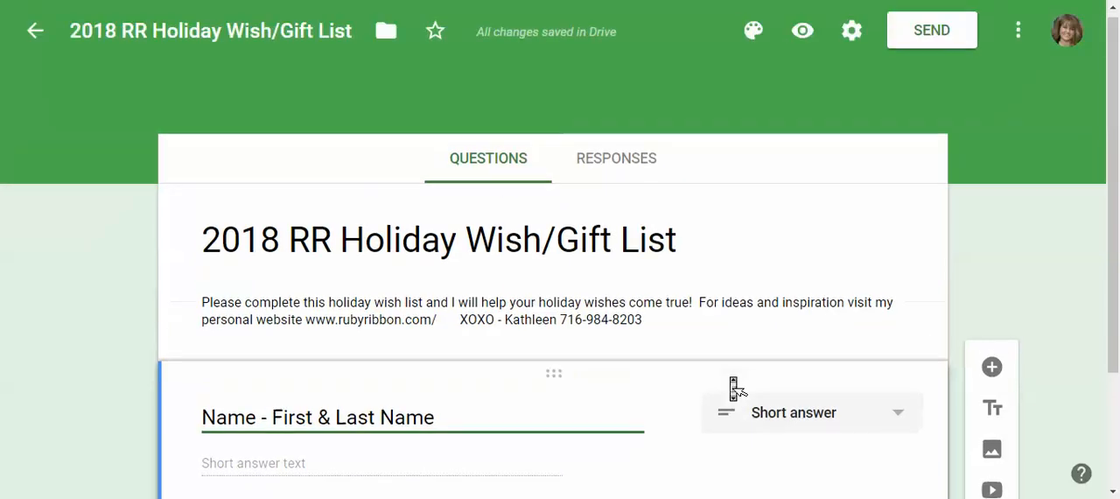
scroll(735, 389, "down", 2)
left_click(860, 404)
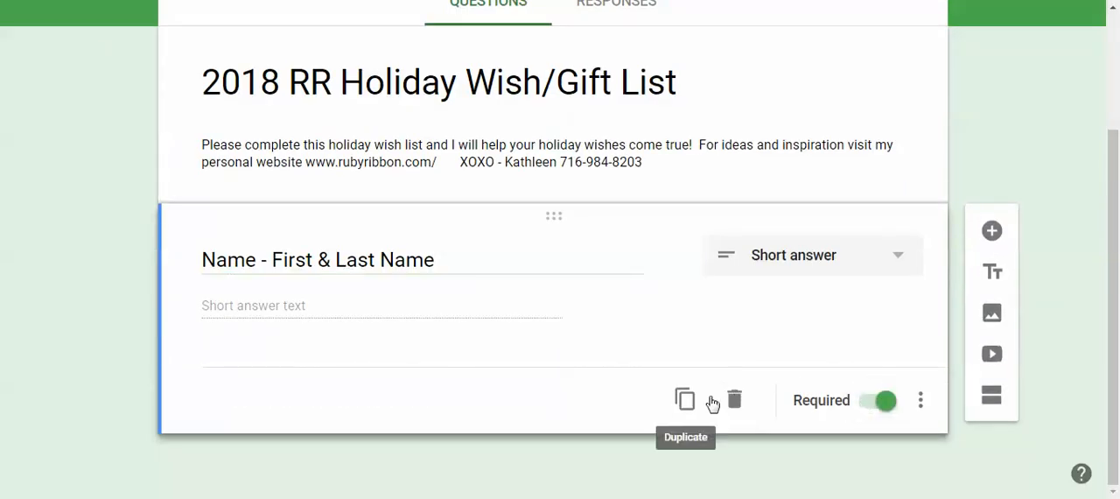
Duplicate the required name question and title the copy "Address"
left_click(687, 401)
type("A")
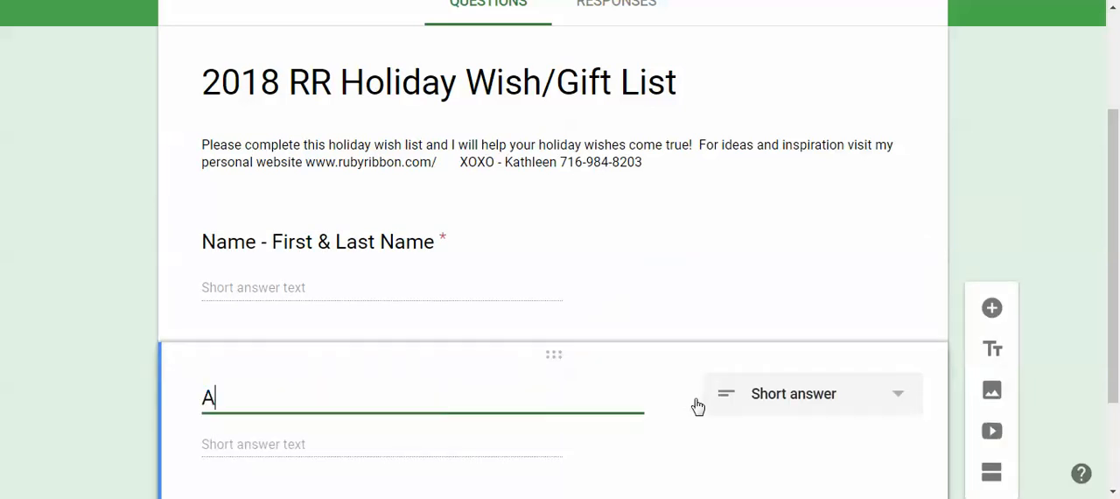
type("ddress&")
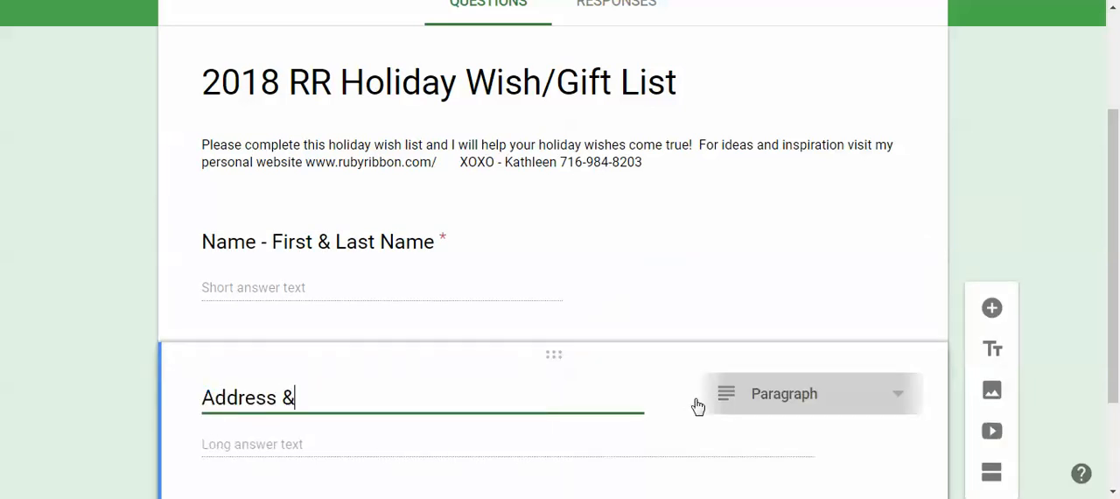
key("BackSpace")
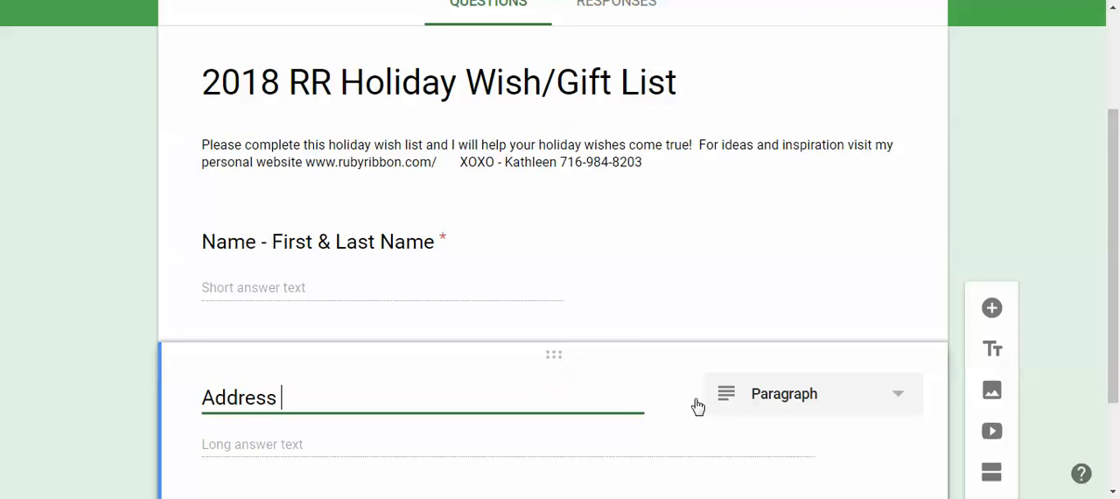
scroll(697, 407, "down", 1)
scroll(695, 418, "up", 3)
scroll(696, 418, "down", 3)
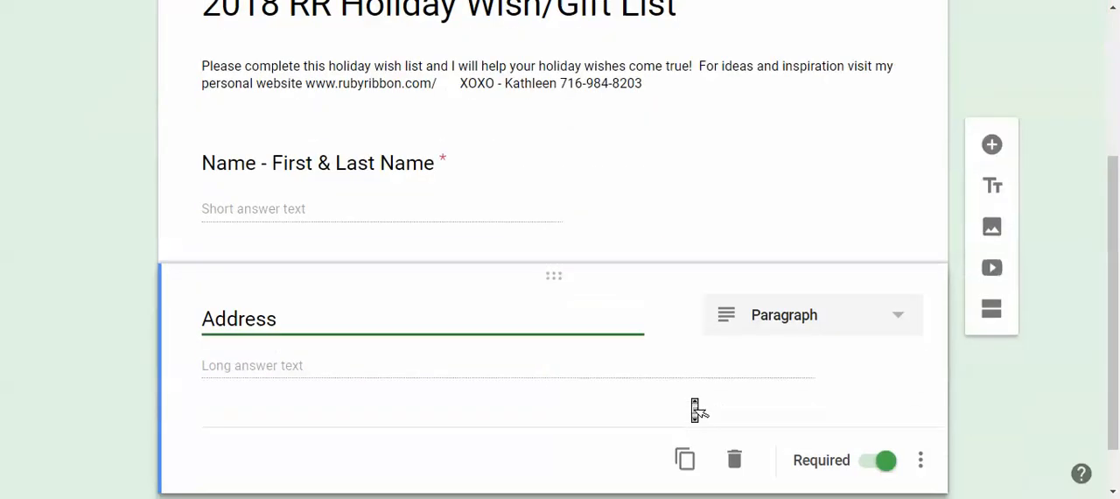
scroll(695, 409, "down", 1)
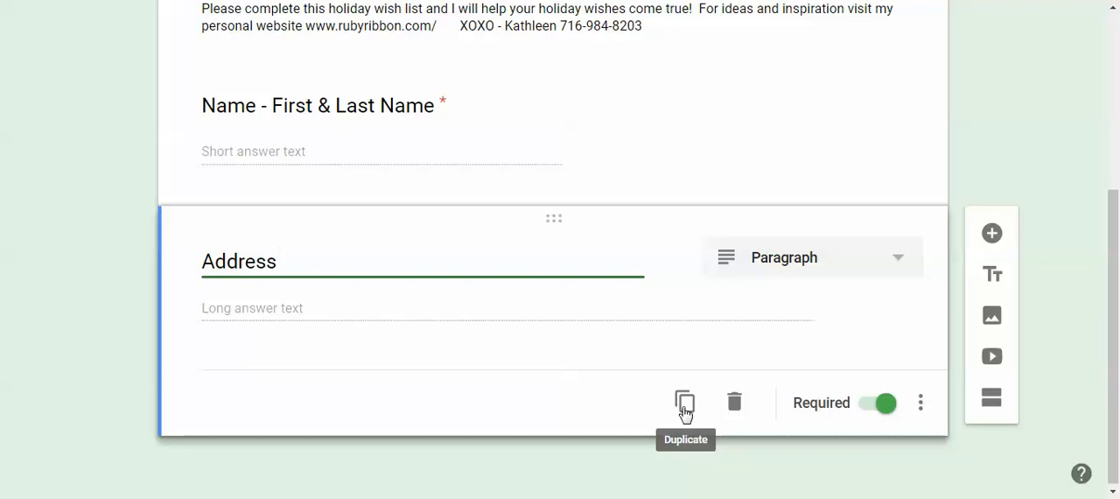
Duplicate the required Address question and title the copy "Phone and best way to contact."
left_click(685, 404)
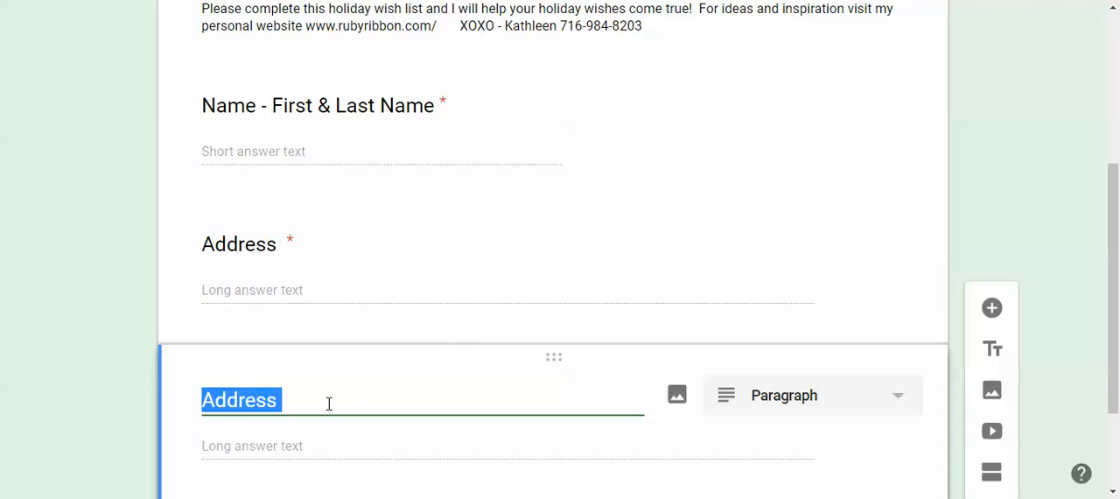
type("Phone and best way to contact.")
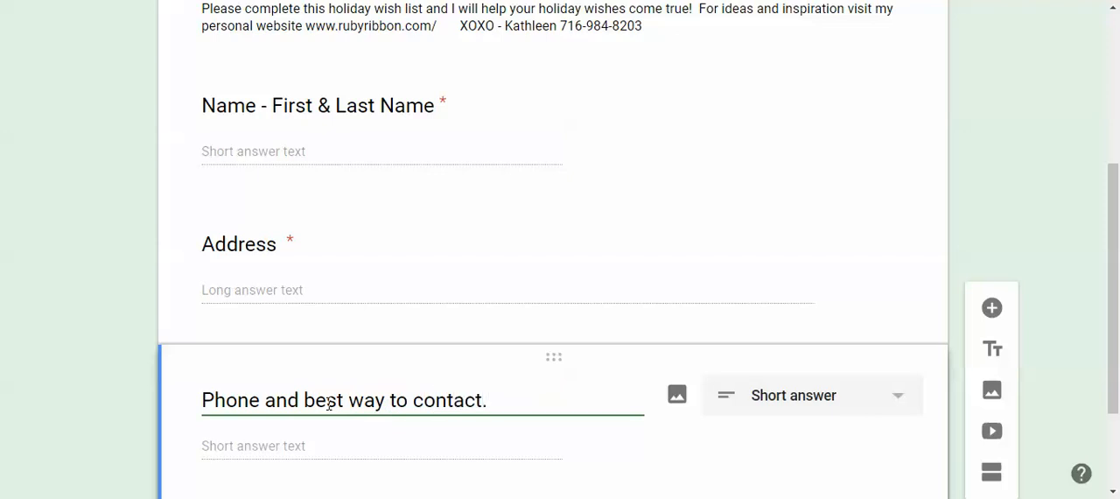
Add a new question titled "People who wil be shopping for me. Include Name and best way to contact:"
scroll(332, 409, "down", 1)
scroll(332, 411, "up", 2)
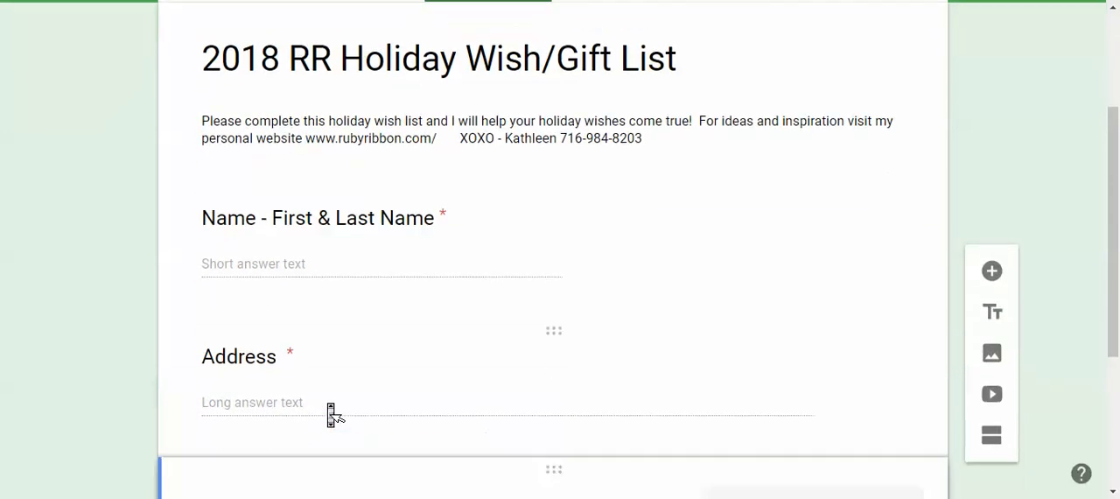
scroll(330, 411, "down", 2)
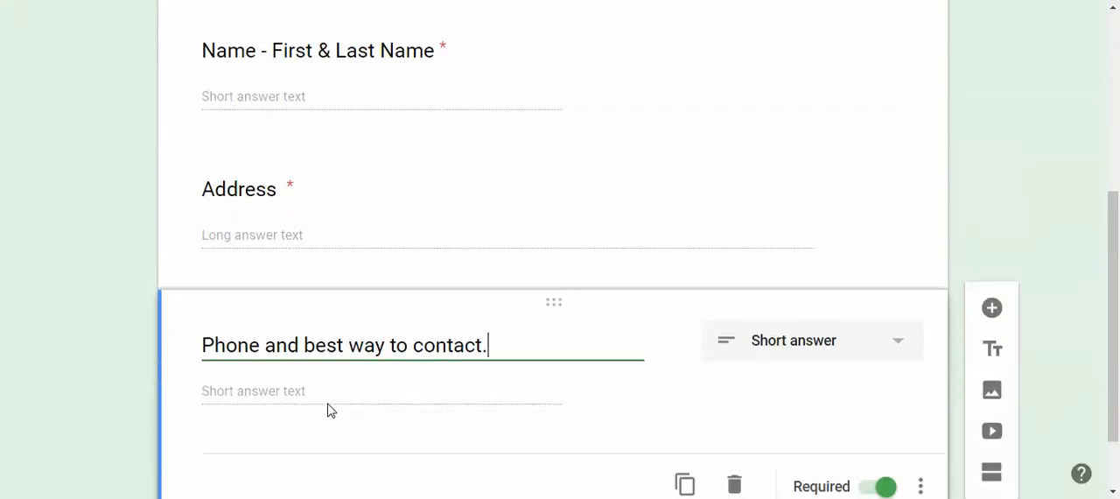
scroll(328, 409, "down", 1)
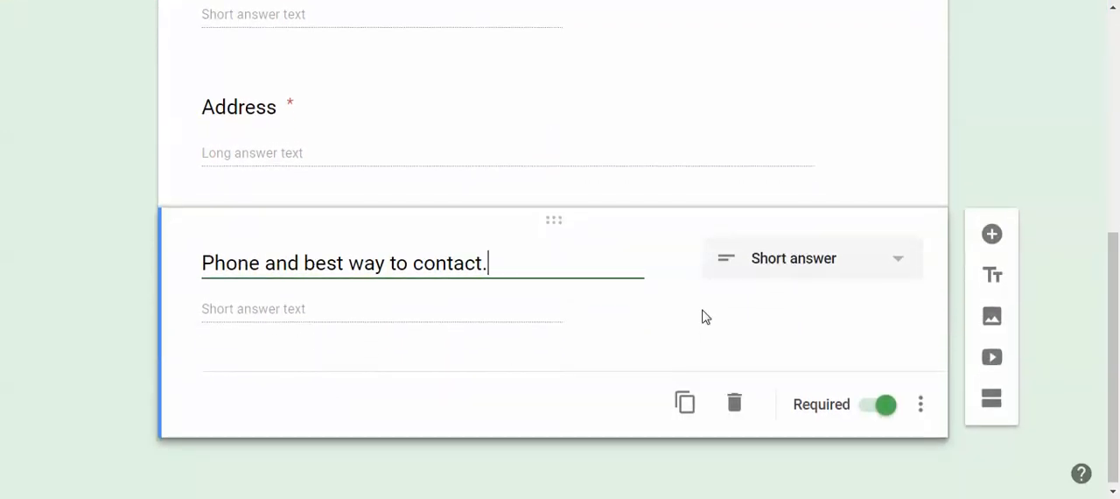
left_click(990, 234)
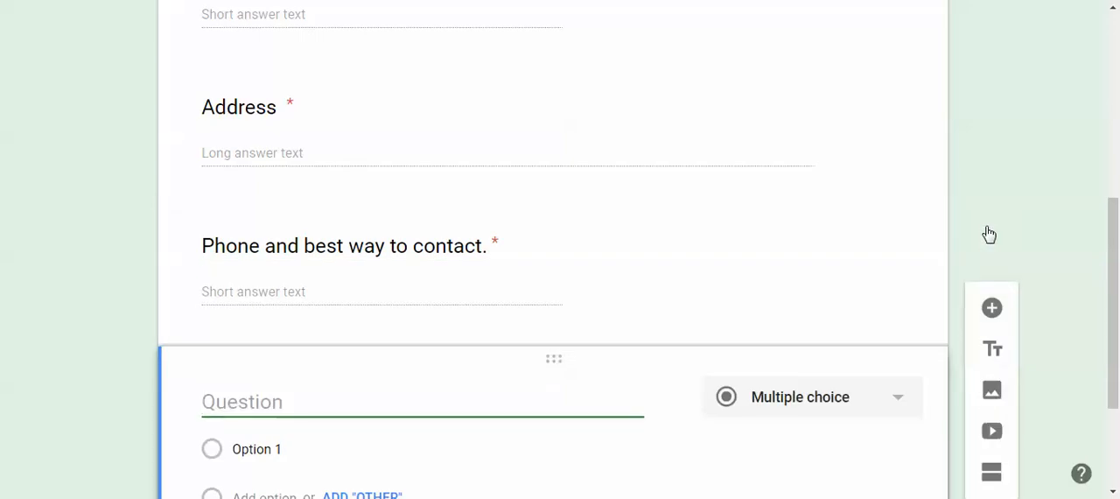
type("People who wil be shopping for me")
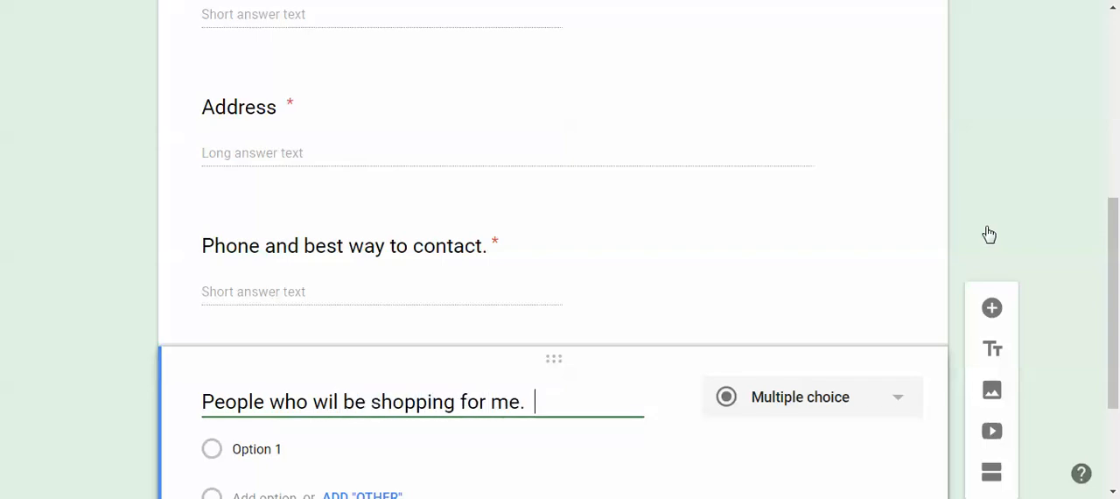
type(".  Include Name and best way to contact:")
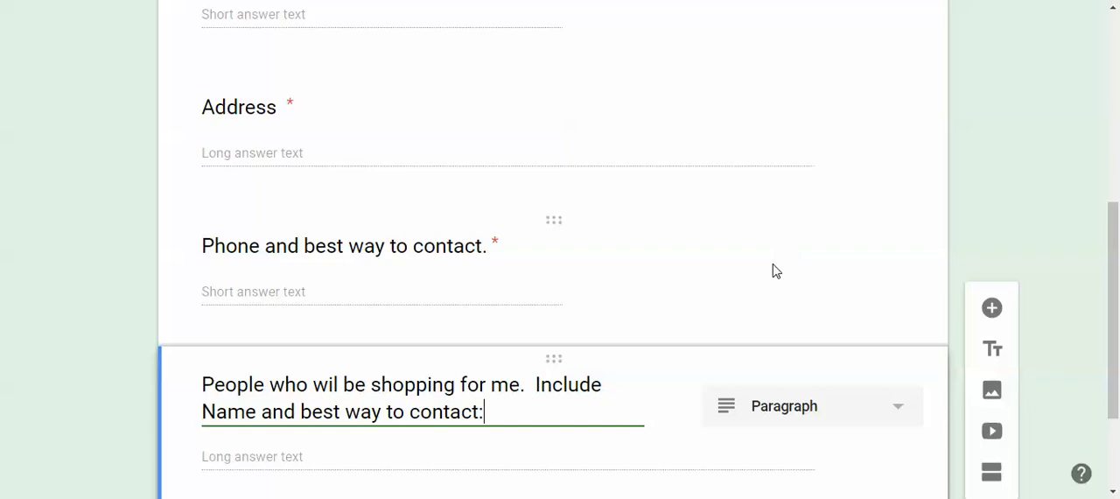
Add another question below the shoppers question and set its answer type to Paragraph
scroll(774, 271, "up", 1)
scroll(774, 271, "down", 3)
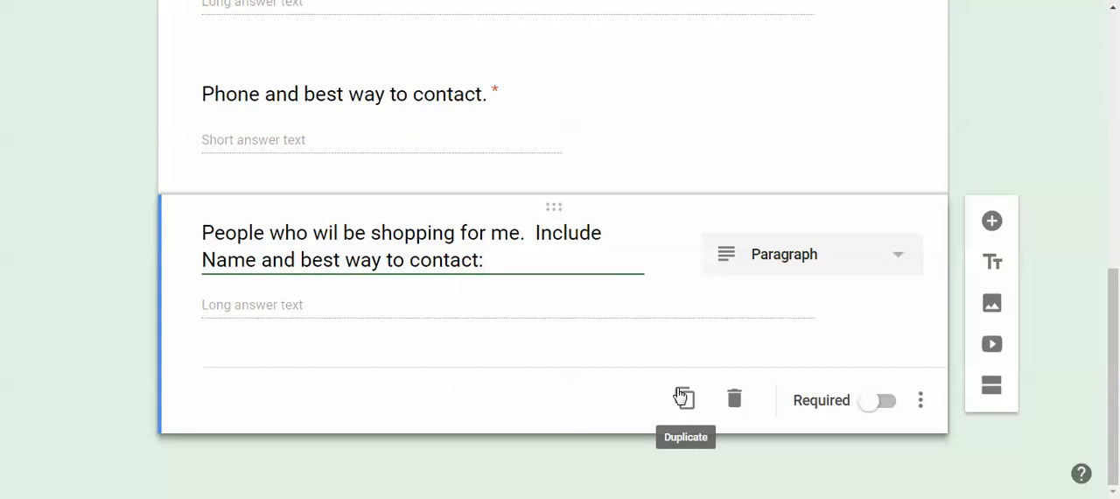
left_click(999, 238)
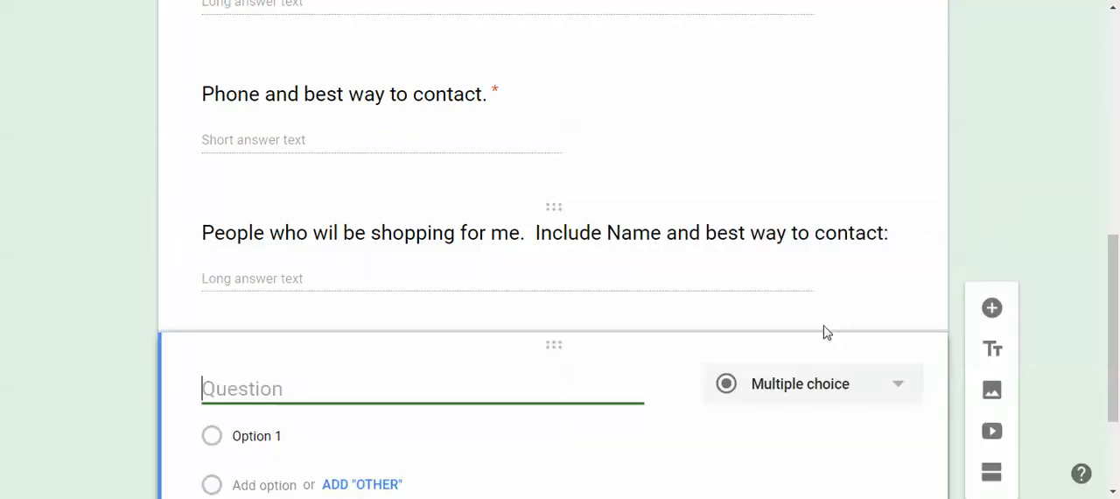
left_click(822, 383)
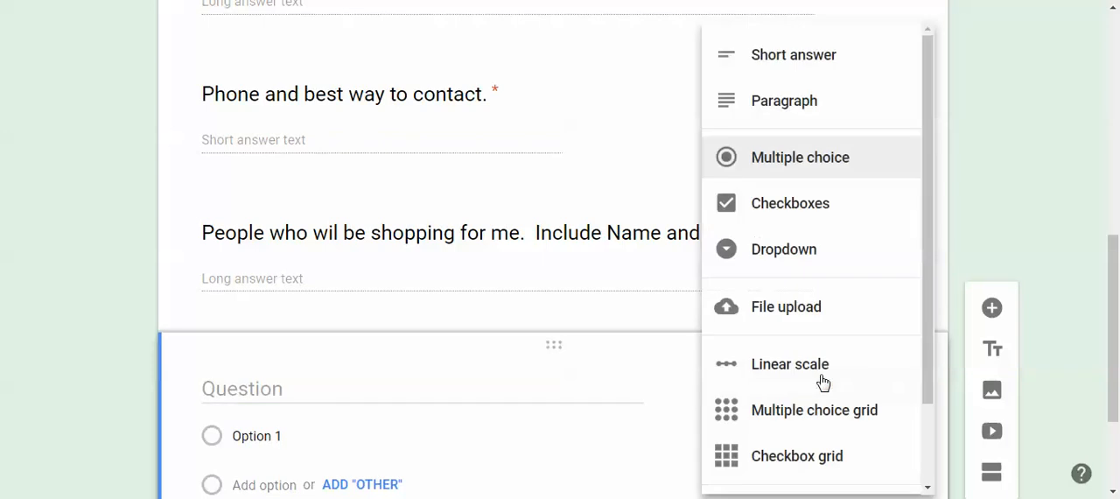
left_click(836, 102)
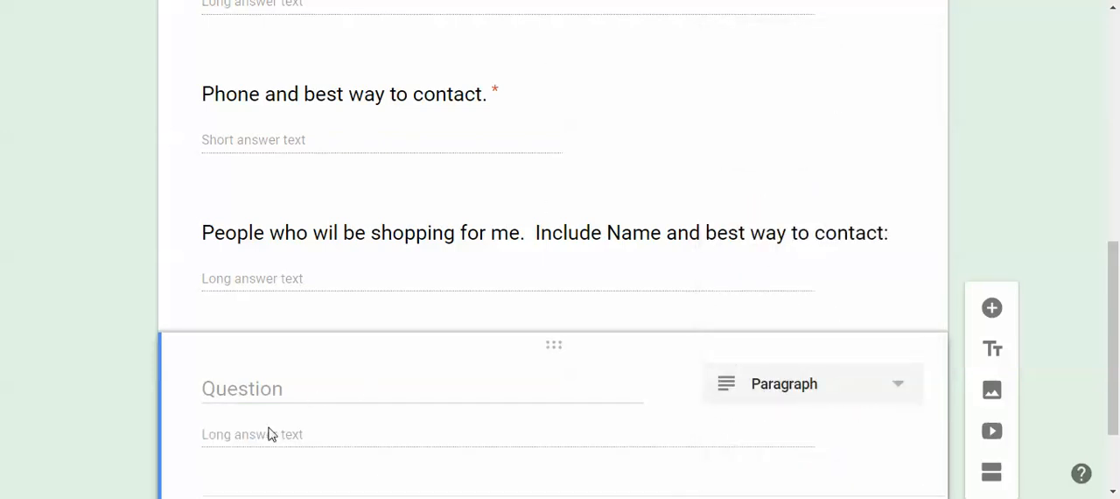
Title the new paragraph question "My Ruby Ribbon wish list. Please include item, color, size and price:"
left_click(283, 392)
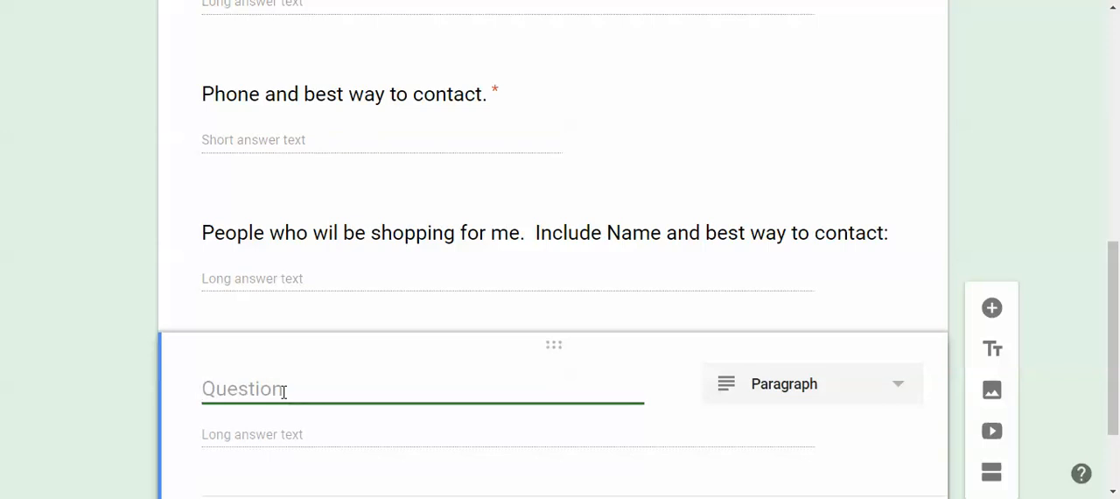
type("My w")
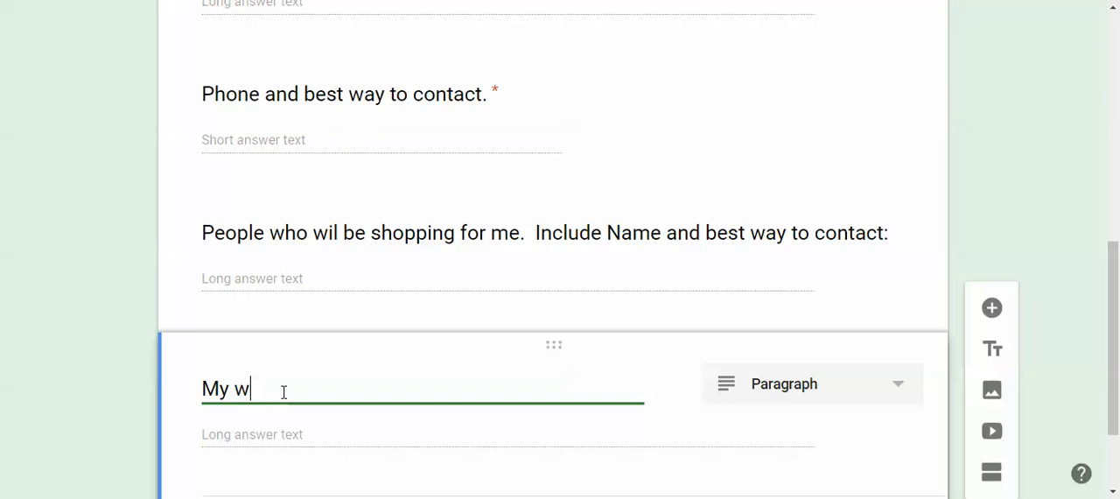
key("BackSpace")
type("Ruby Ri")
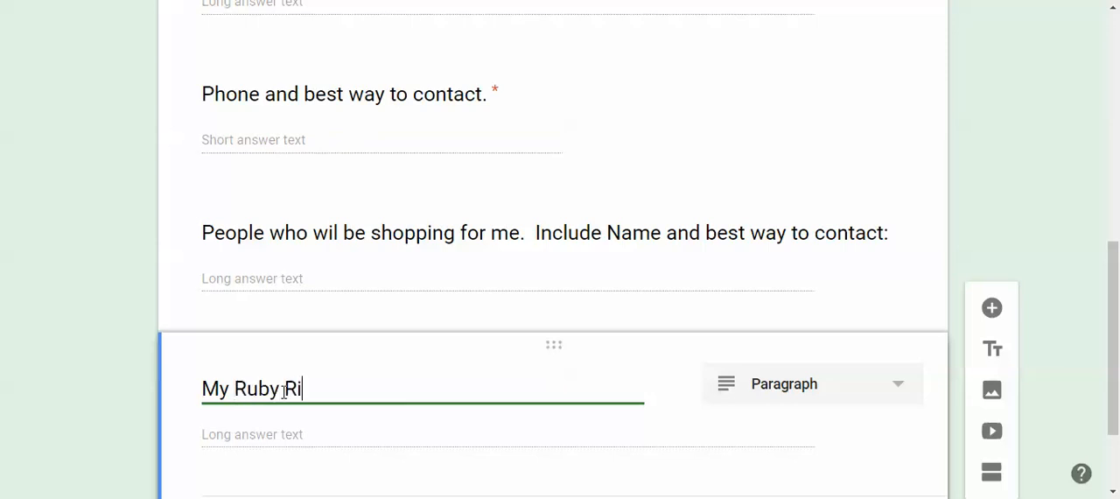
type("bbon wish l")
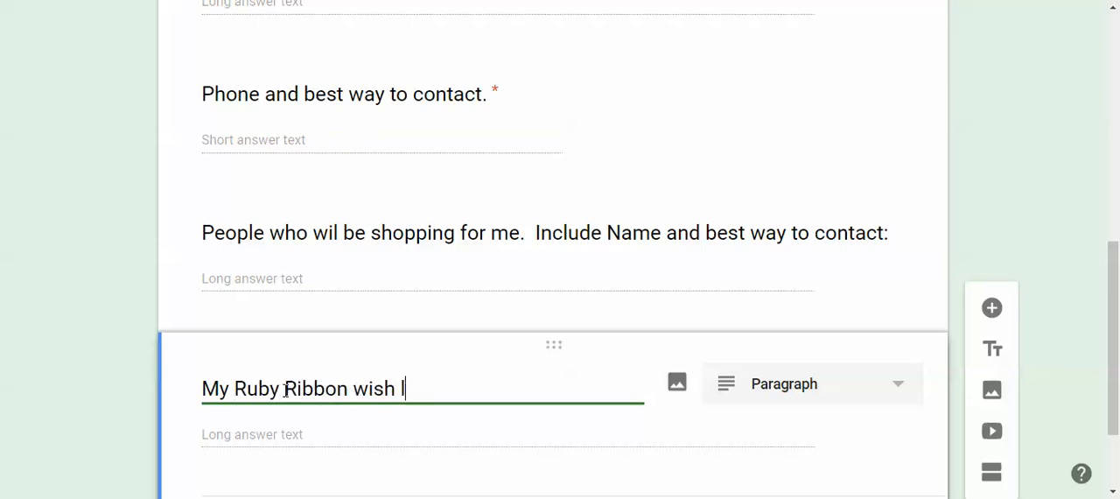
type("ist:. ")
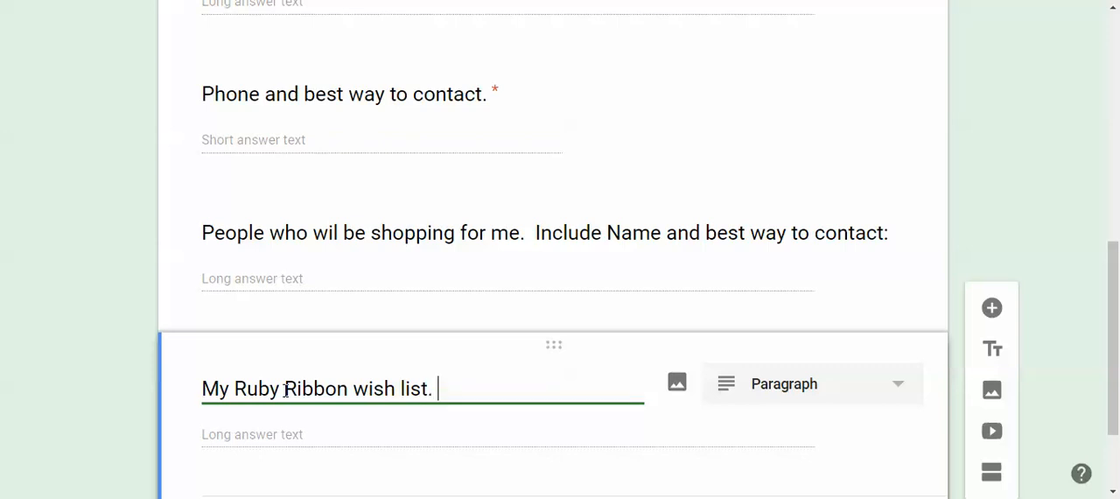
type("Please inclu")
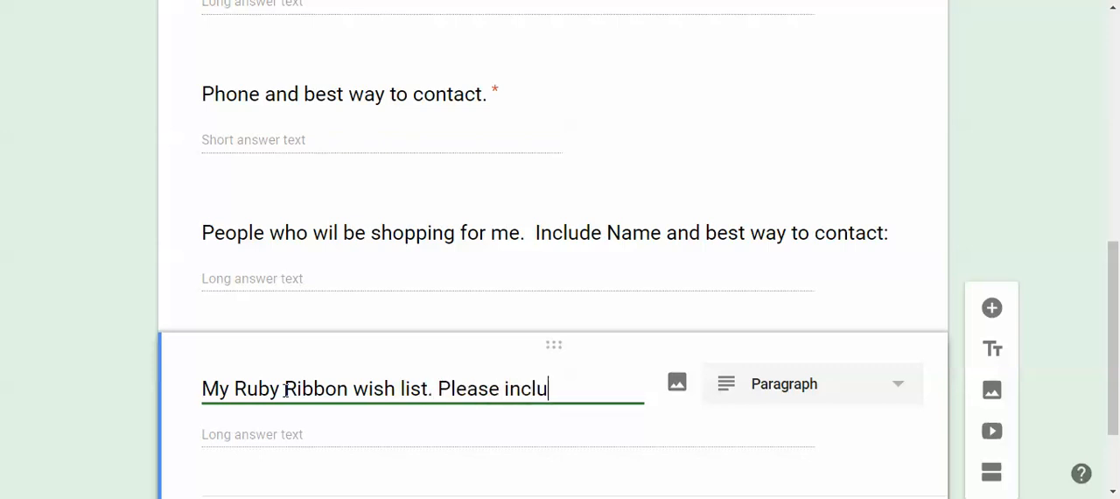
type("de item, color,")
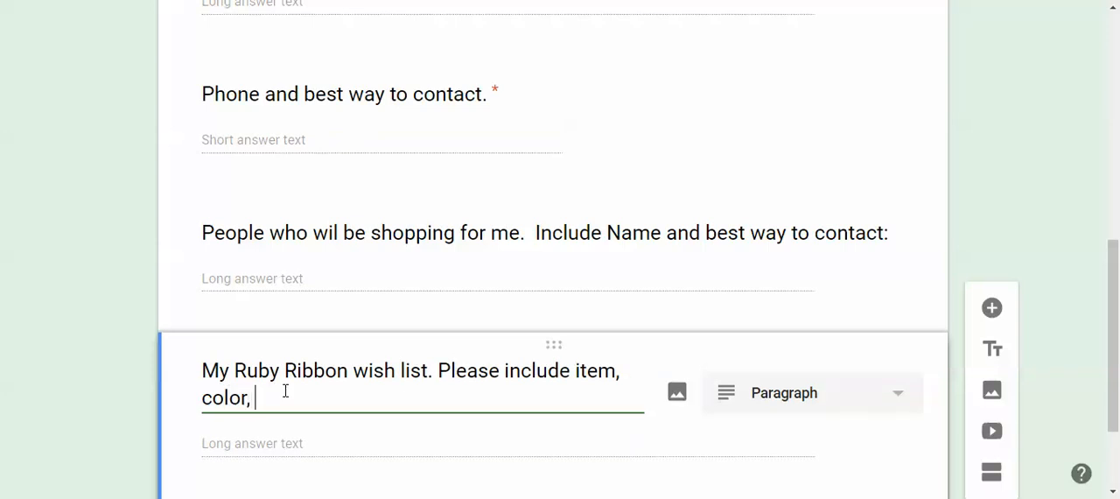
type(" size and price:")
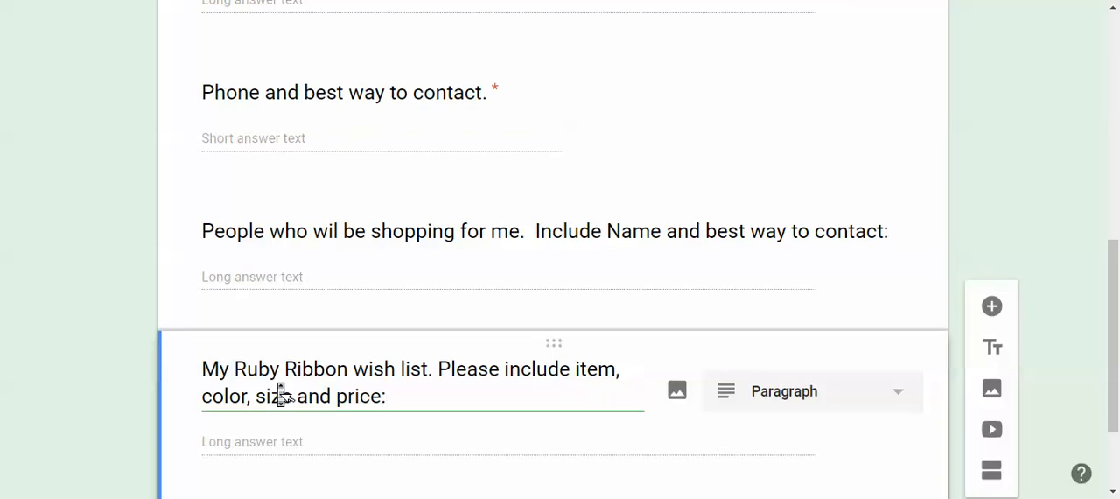
Duplicate the wish list question and replace the copy's opening sentence with "Women I am shoppping for this season."
scroll(285, 393, "down", 2)
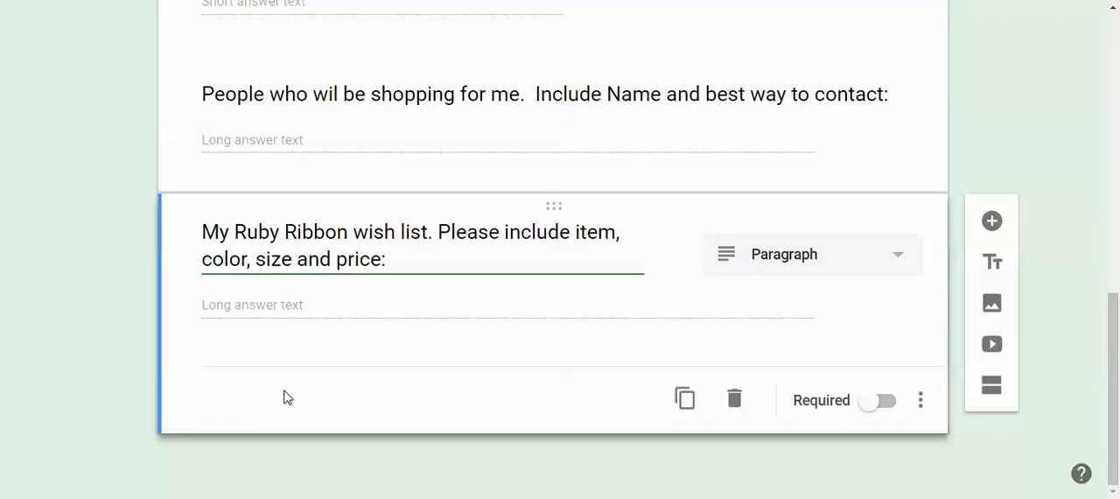
left_click(683, 399)
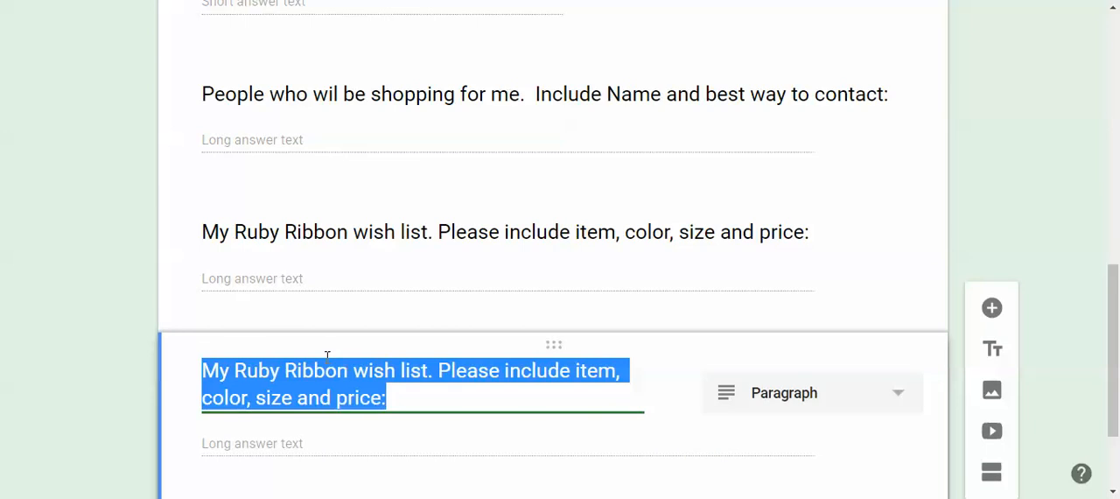
left_click(429, 371)
key("BackSpace")
key("BackSpace")
key("BackSpace")
key("BackSpace")
key("BackSpace")
key("BackSpace")
key("BackSpace")
key("BackSpace")
key("BackSpace")
key("BackSpace")
key("BackSpace")
key("BackSpace")
key("BackSpace")
key("BackSpace")
key("BackSpace")
key("BackSpace")
key("BackSpace")
key("BackSpace")
key("BackSpace")
key("BackSpace")
key("BackSpace")
key("BackSpace")
key("BackSpace")
key("BackSpace")
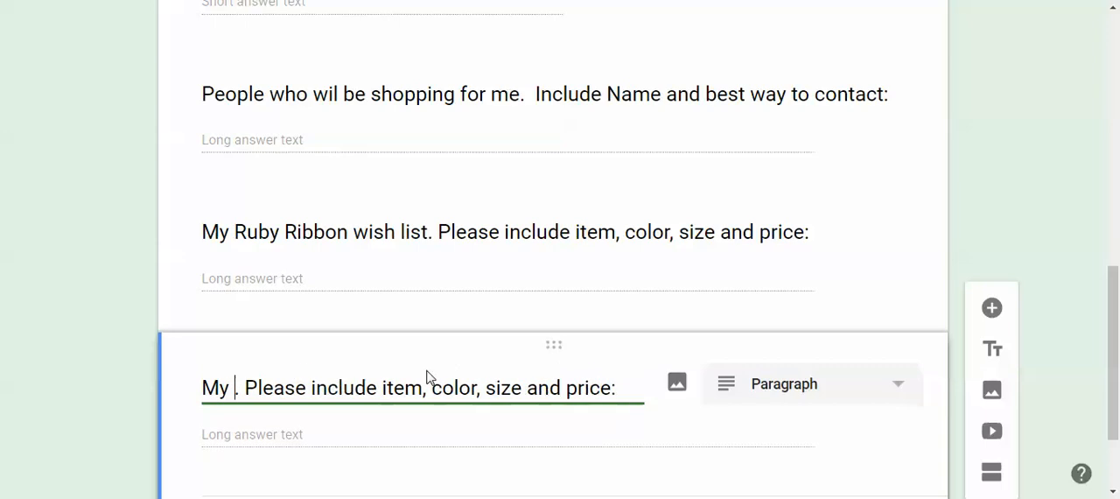
type("Women I am sh")
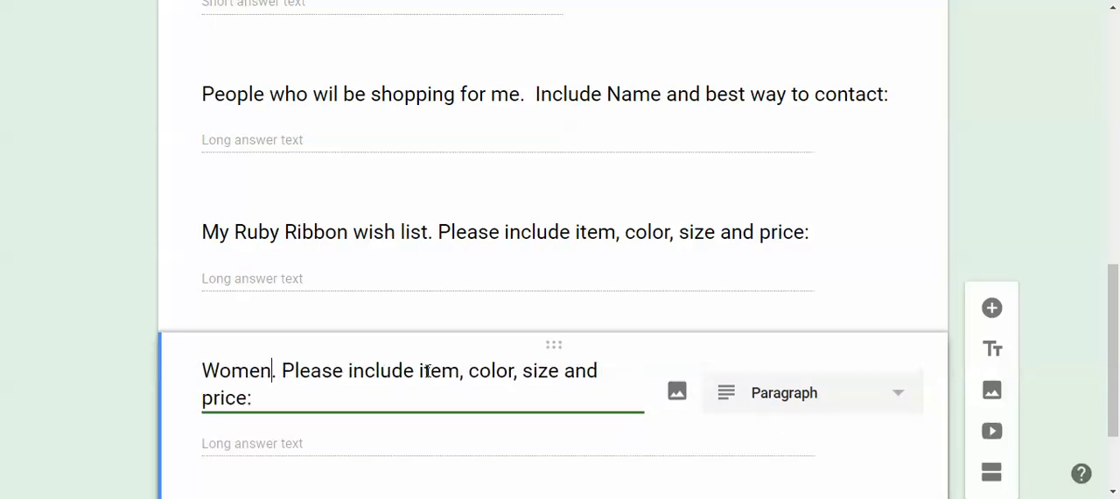
type("opppi")
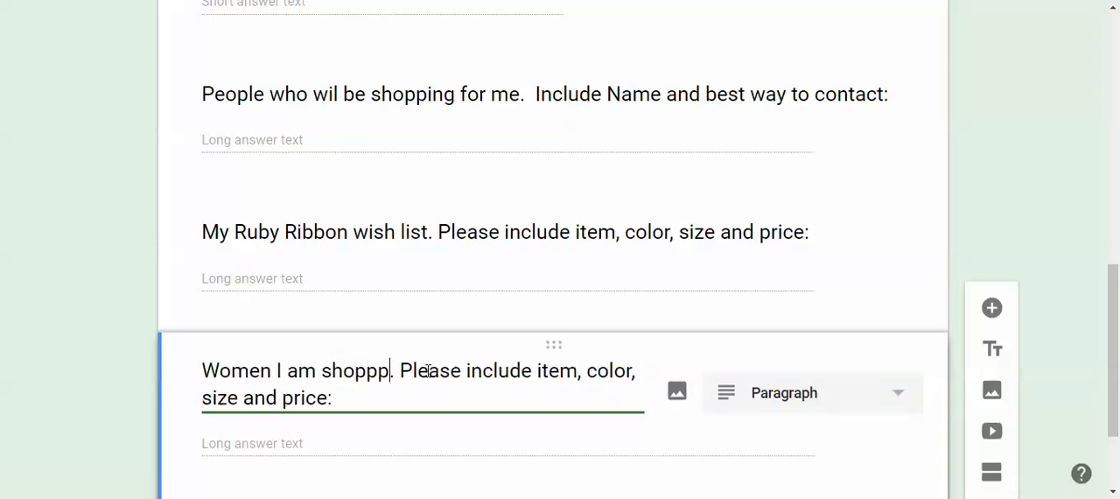
type("ng for ")
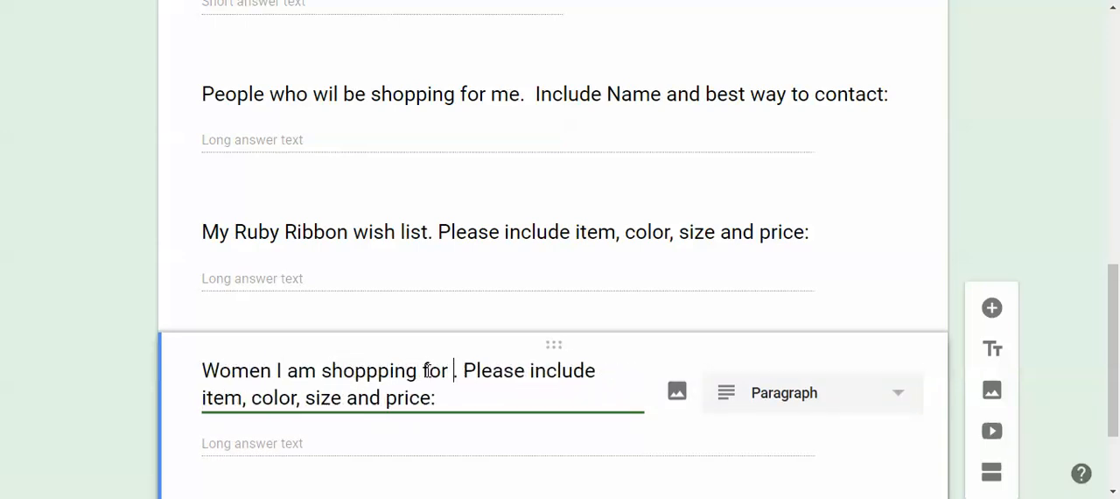
type("this season")
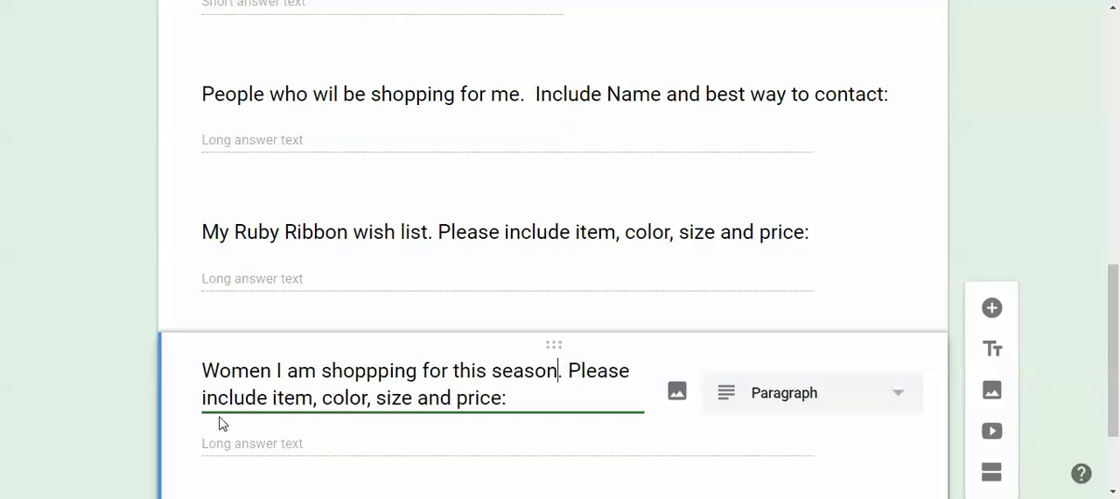
Edit the second sentence of the copied question's title to read "Please include their name and price:"
left_click(271, 399)
type("their name")
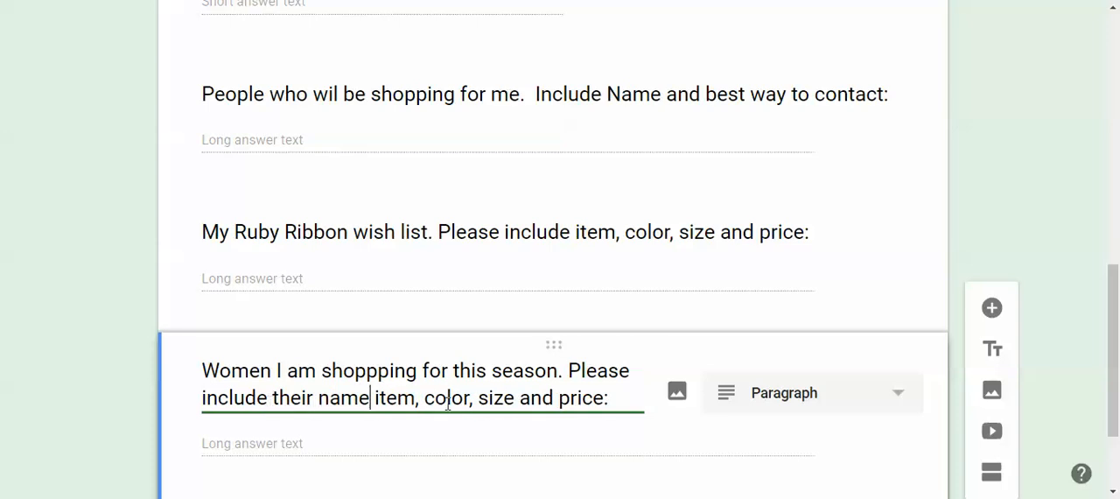
key("BackSpace")
key("BackSpace")
key("BackSpace")
key("BackSpace")
key("BackSpace")
key("BackSpace")
key("BackSpace")
key("BackSpace")
key("BackSpace")
key("BackSpace")
key("BackSpace")
key("BackSpace")
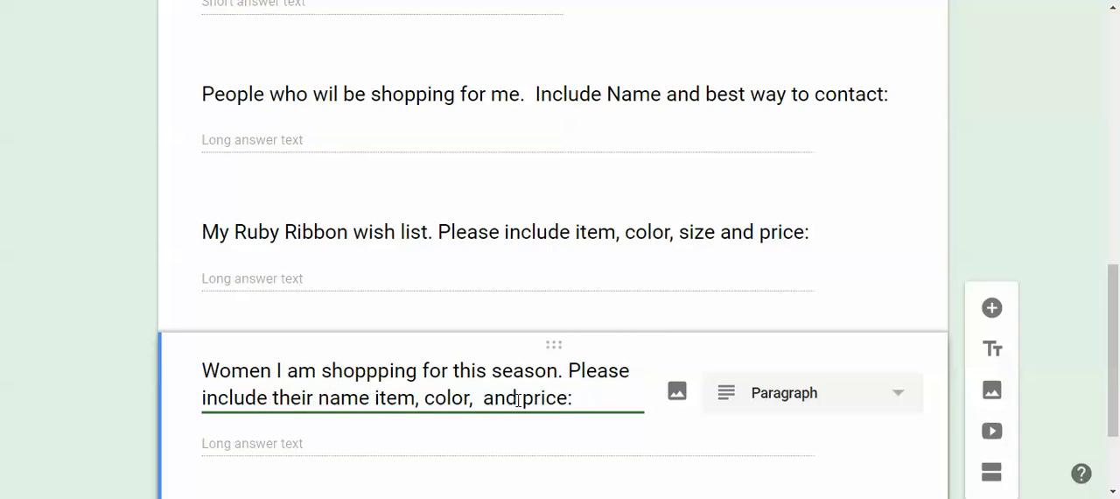
key("BackSpace")
key("BackSpace")
key("BackSpace")
key("BackSpace")
key("BackSpace")
key("BackSpace")
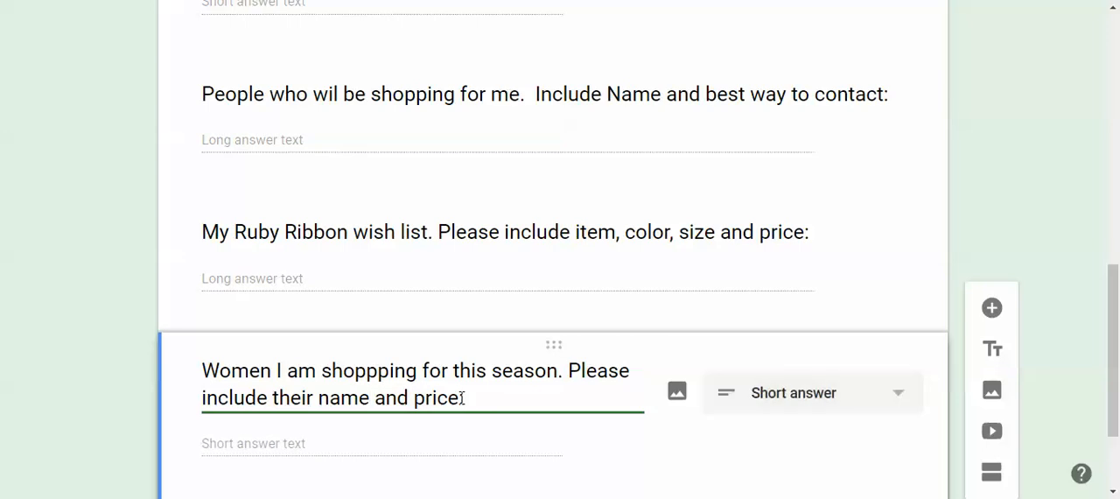
Extend the copied question's title after "price" with "range for gift suggestions or item, size and color"
type("range for gi")
type("ft suggestion")
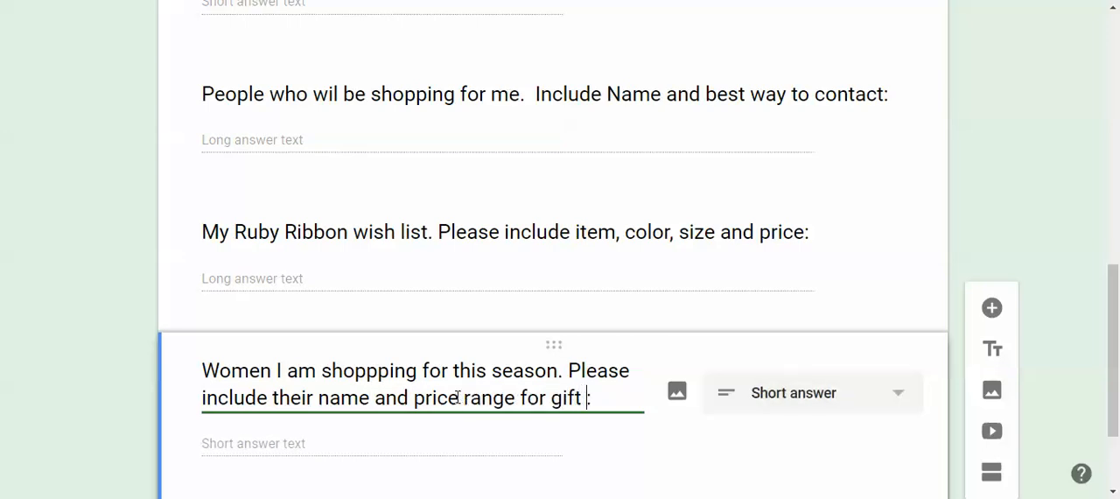
type("s or ")
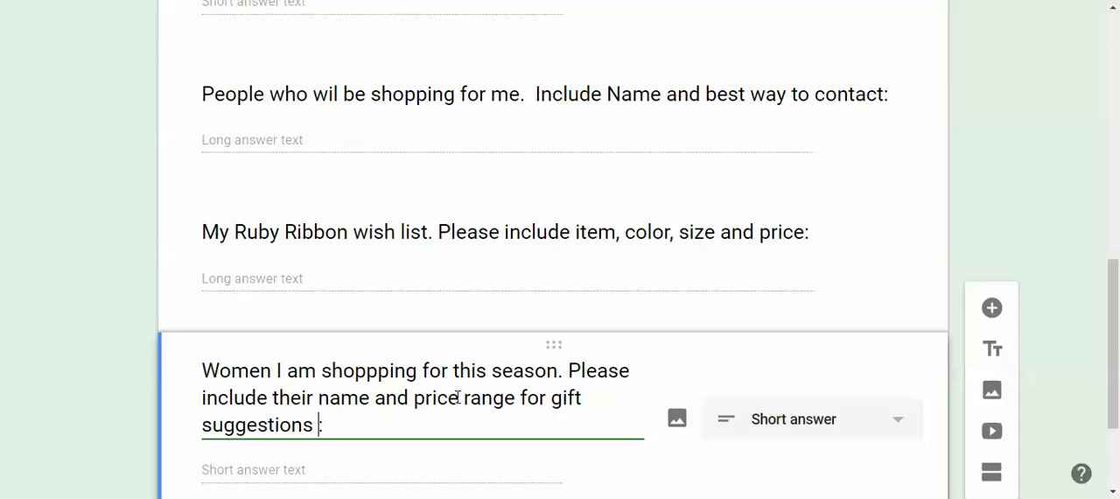
type("ite")
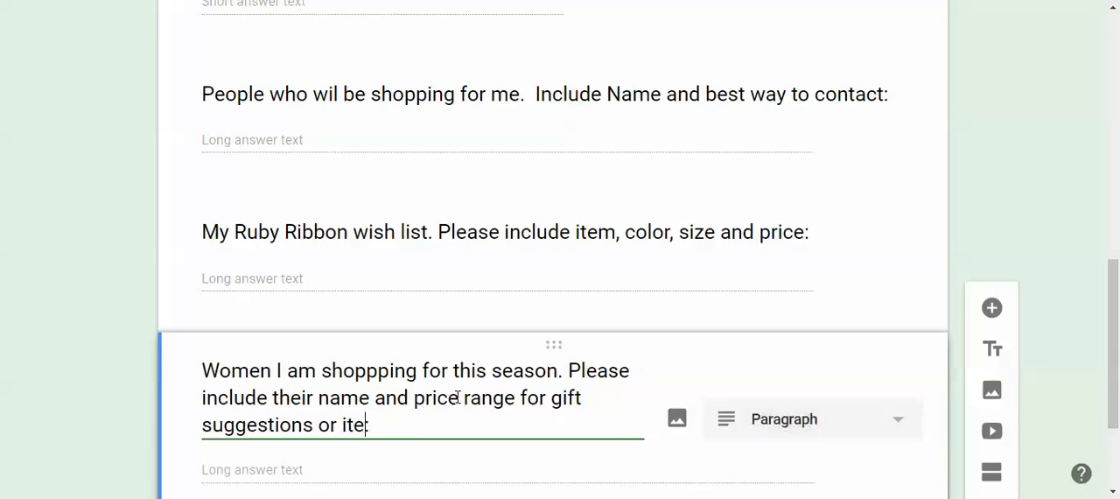
type("m, size and color:")
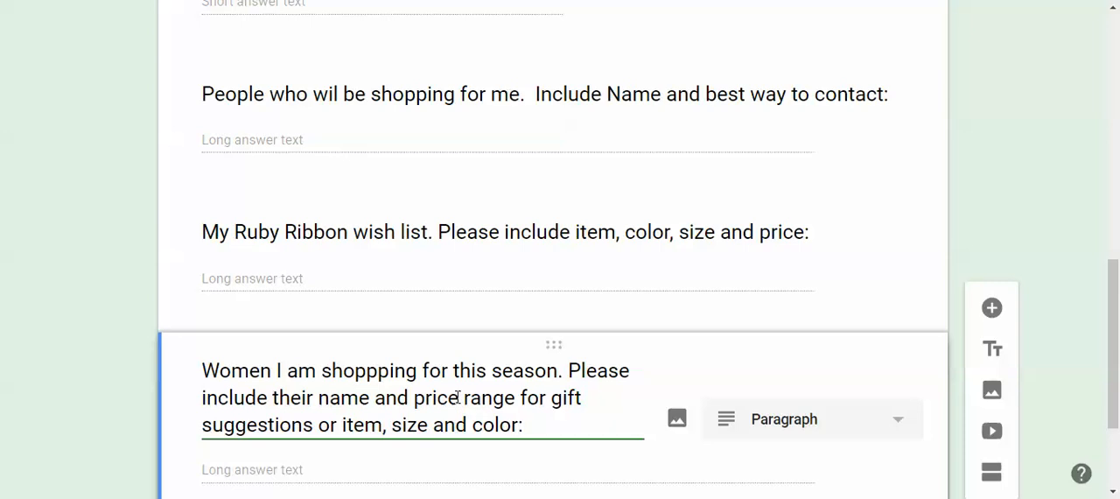
scroll(456, 397, "up", 1)
scroll(460, 407, "down", 3)
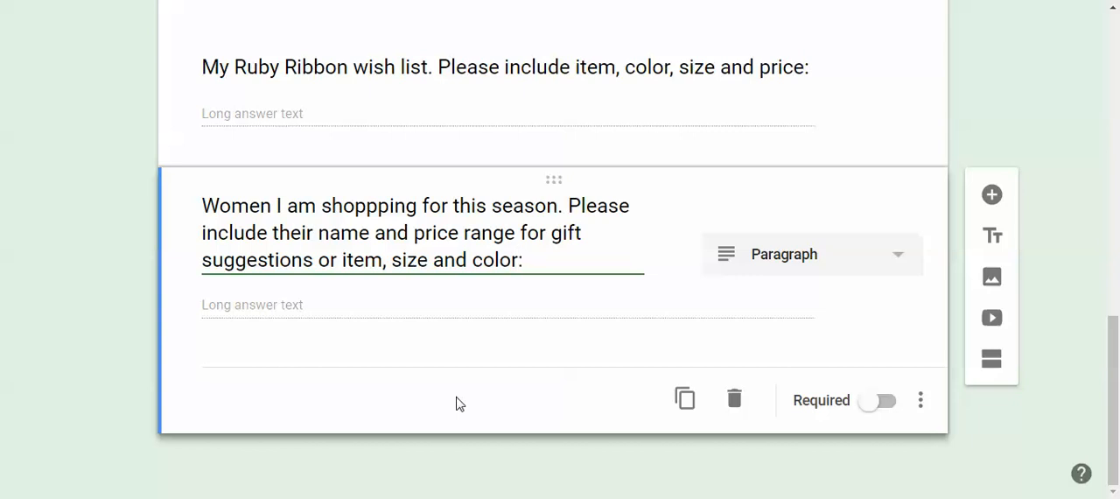
Turn off the sign-in restriction to users in Ruby Ribbon, Inc. and trusted domains in the form's settings
scroll(455, 403, "up", 1)
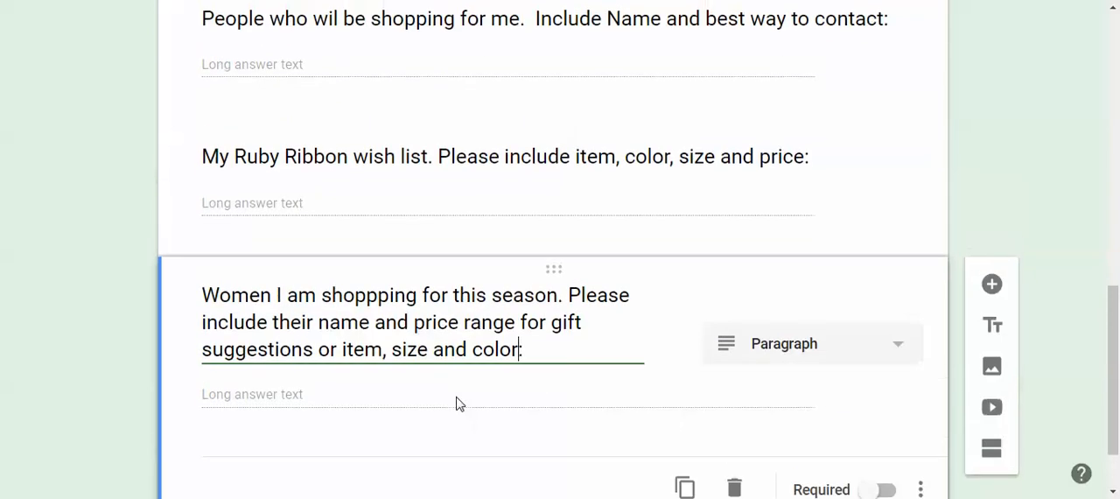
scroll(455, 403, "up", 10)
scroll(458, 391, "up", 1)
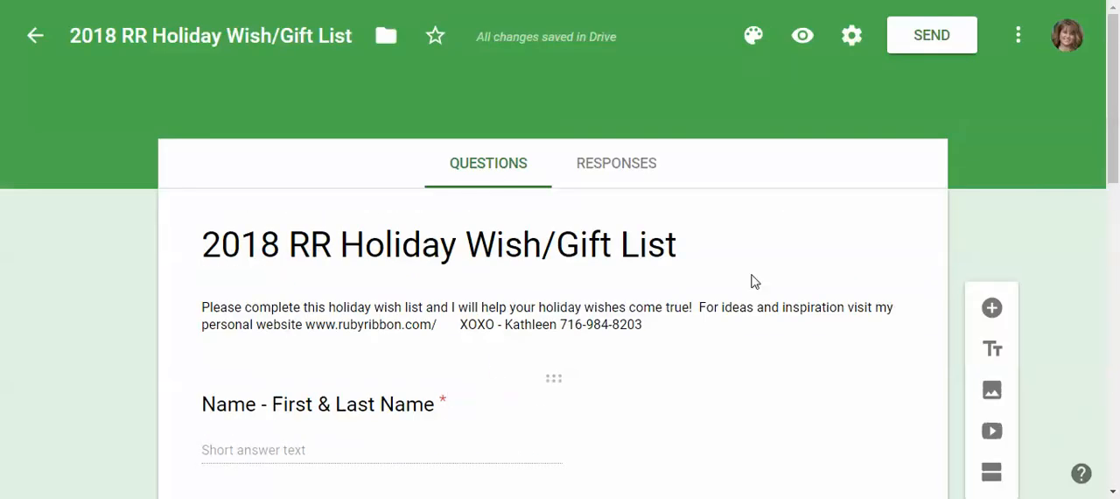
left_click(855, 42)
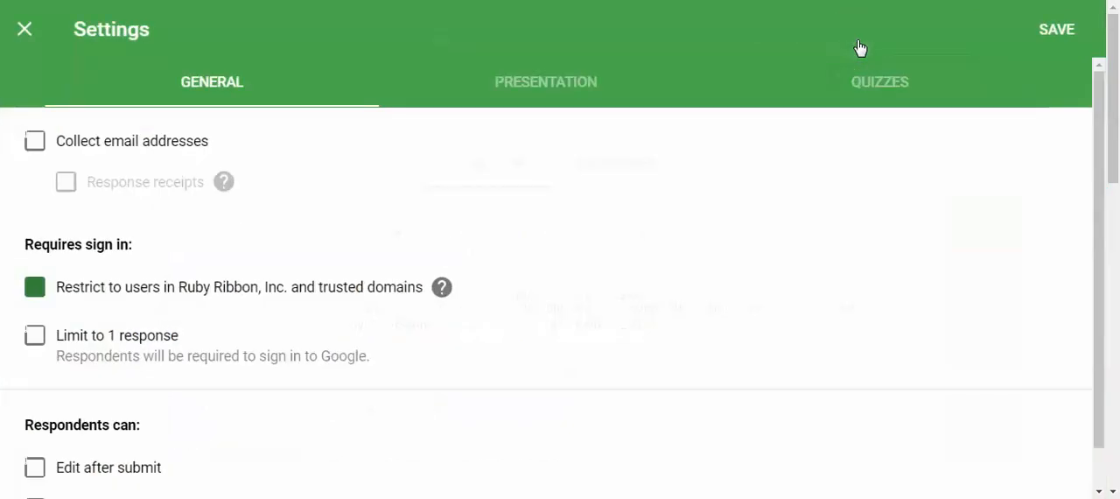
left_click(35, 300)
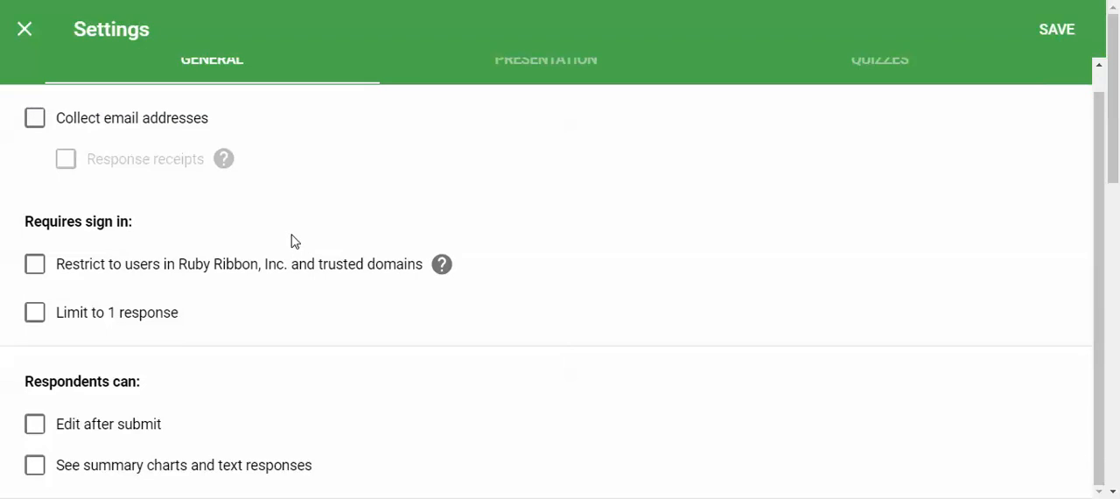
left_click(24, 33)
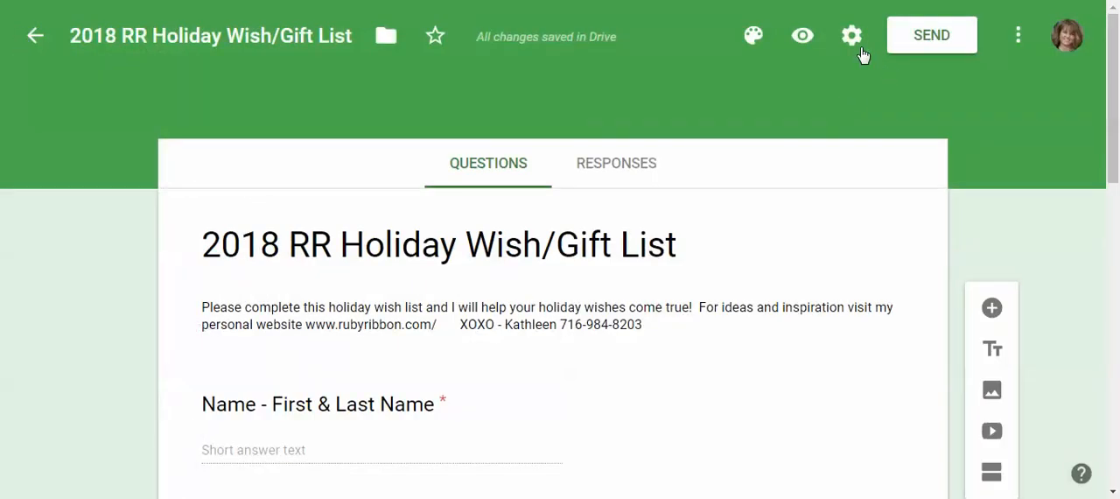
Preview the form as respondents see it and look over its heading and contact questions
left_click(1018, 37)
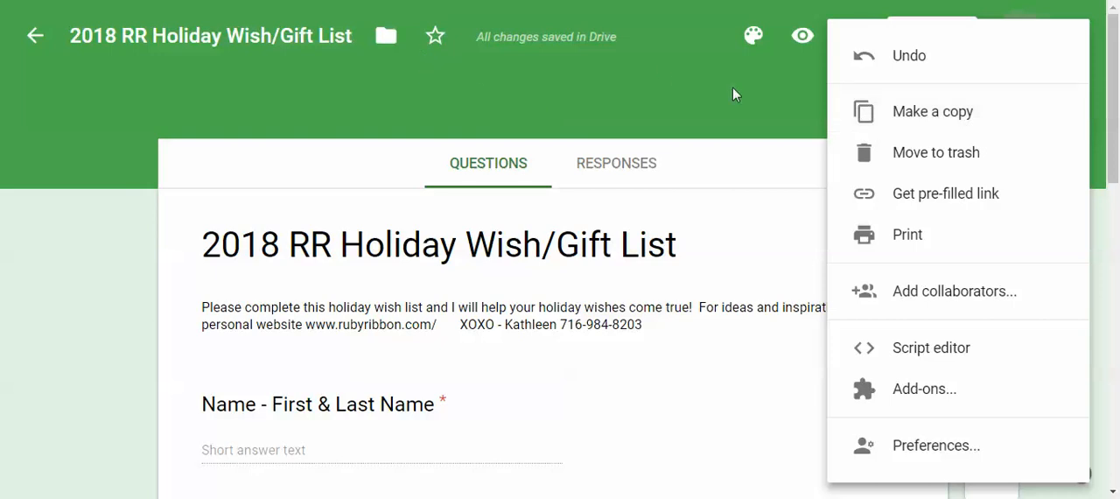
left_click(799, 40)
right_click(798, 40)
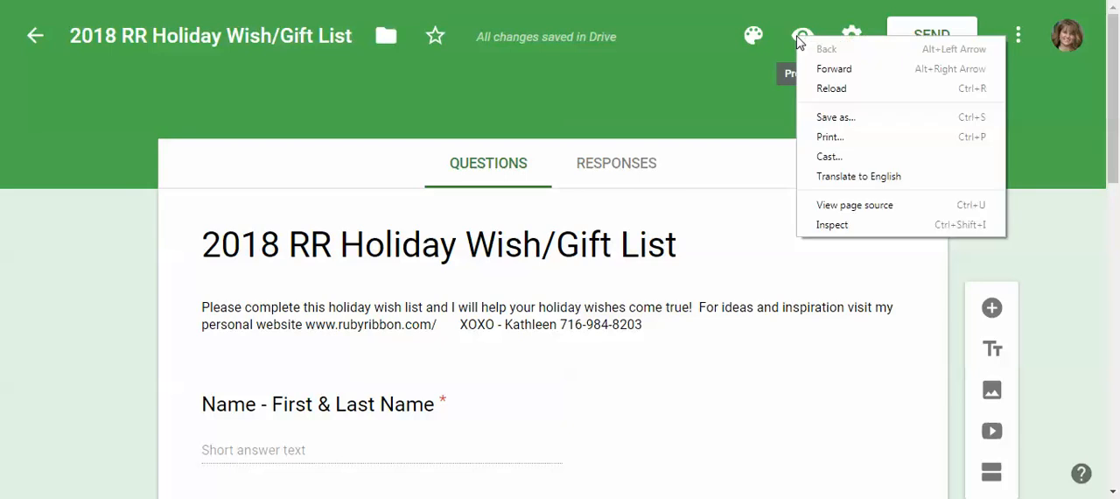
left_click(787, 65)
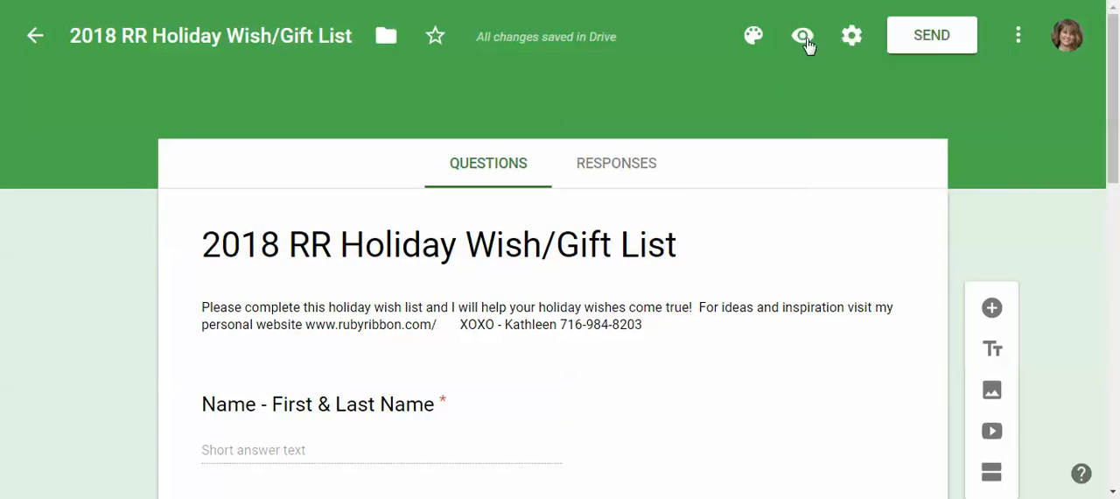
left_click(804, 35)
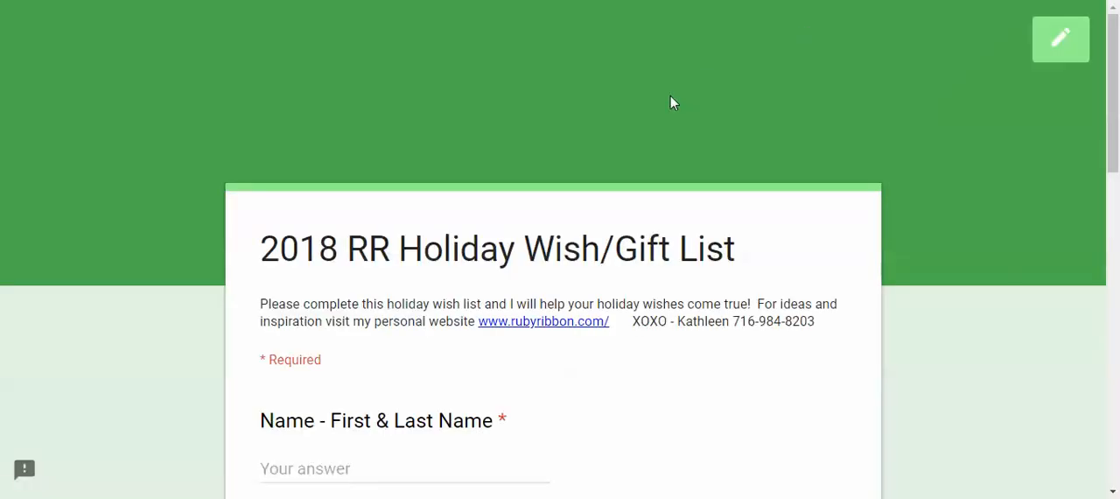
scroll(658, 125, "down", 3)
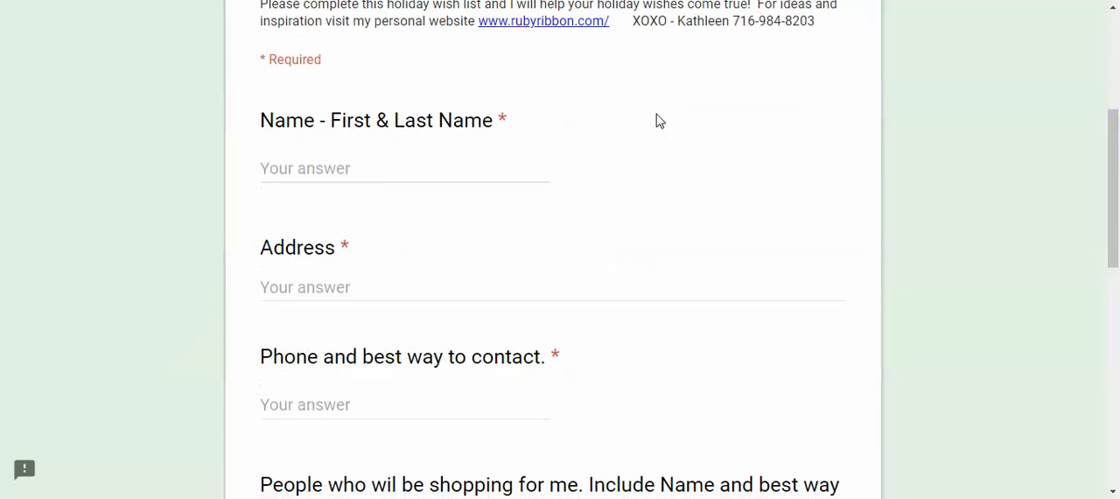
scroll(661, 125, "up", 3)
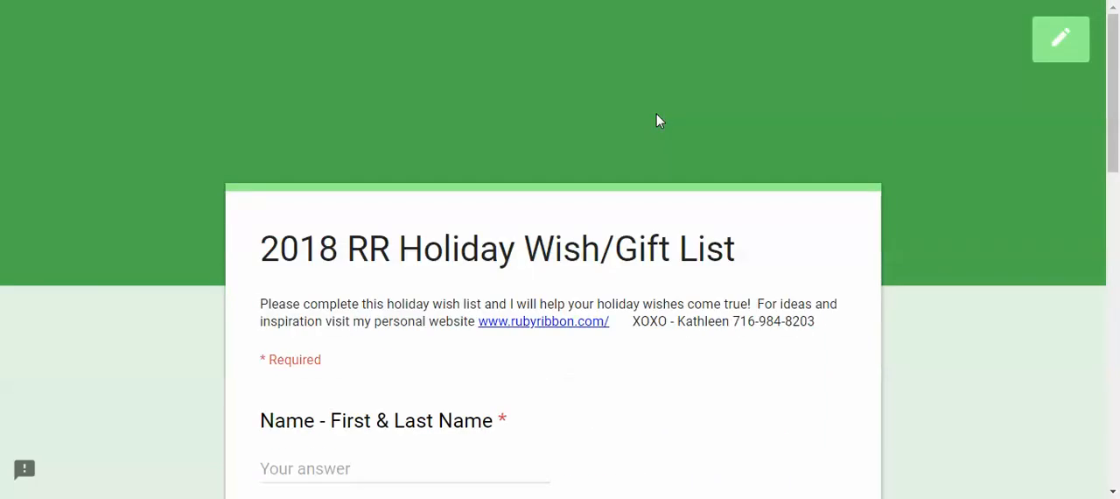
scroll(656, 114, "down", 3)
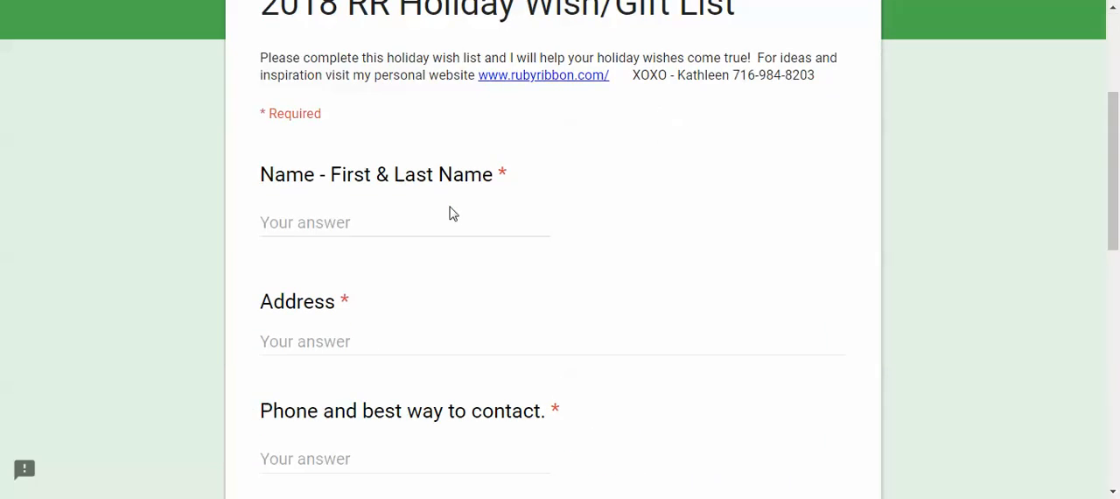
right_click(418, 226)
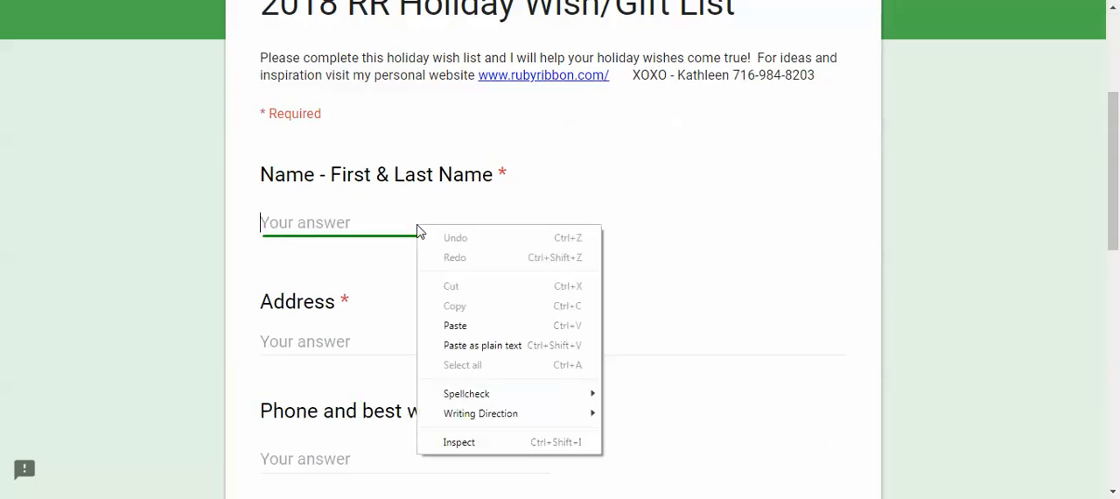
left_click(418, 225)
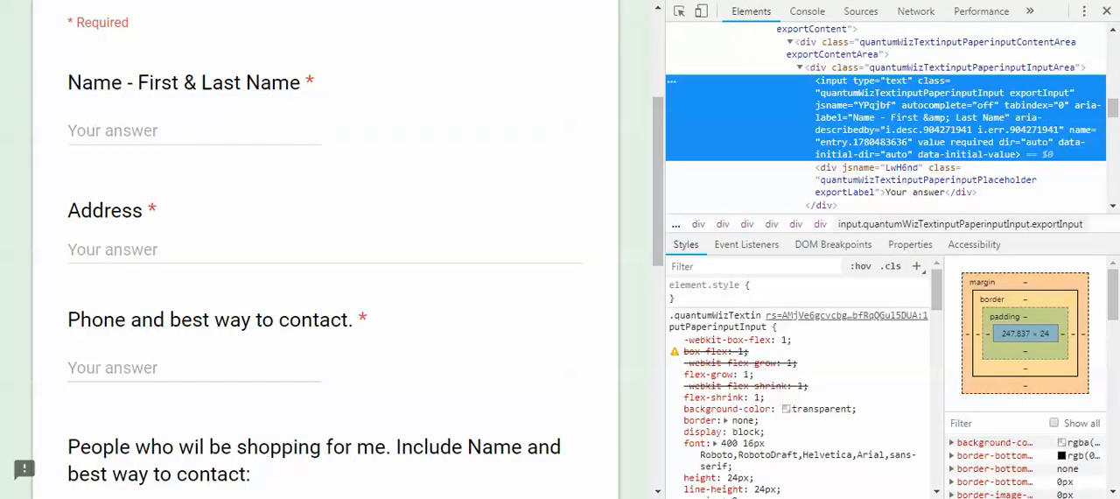
left_click(1104, 12)
Enter the respondent's full name as the answer to the first and last name question
left_click(446, 225)
Fill in the Address answer with a sample street, town, country and ZIP code
key("Tab")
type("123 any street, anytoen")
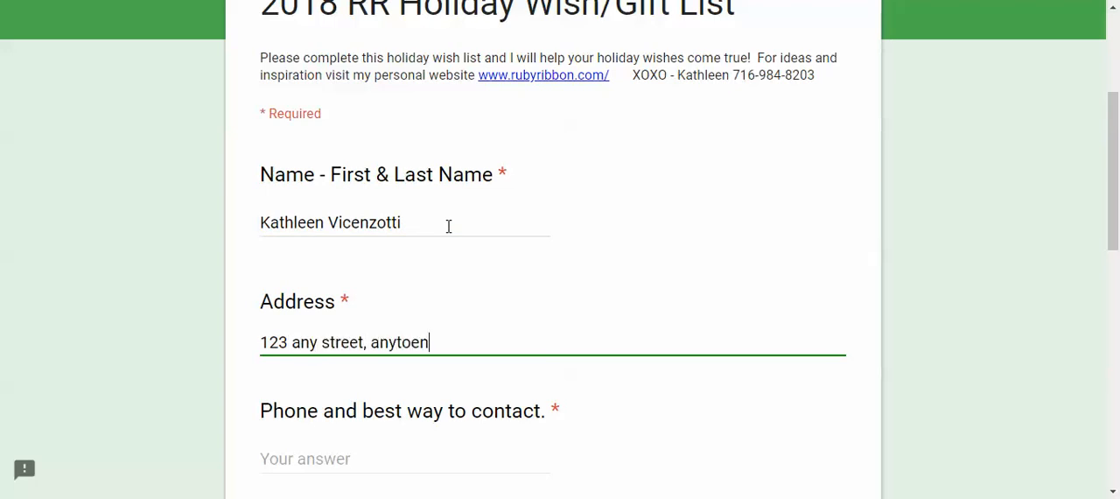
key("BackSpace")
key("BackSpace")
type("wn USA 12345")
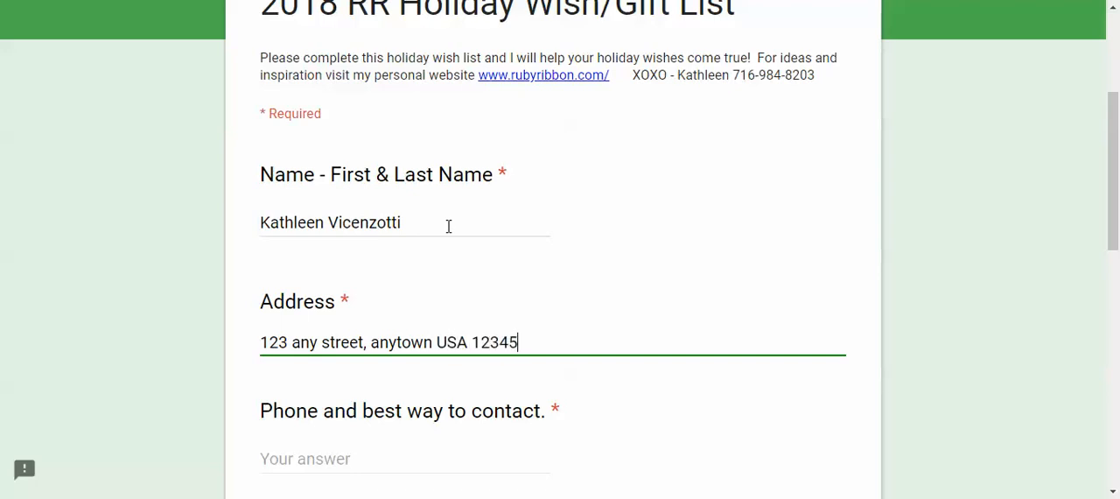
Enter the respondent's phone number under "Phone and best way to contact"
scroll(448, 228, "down", 3)
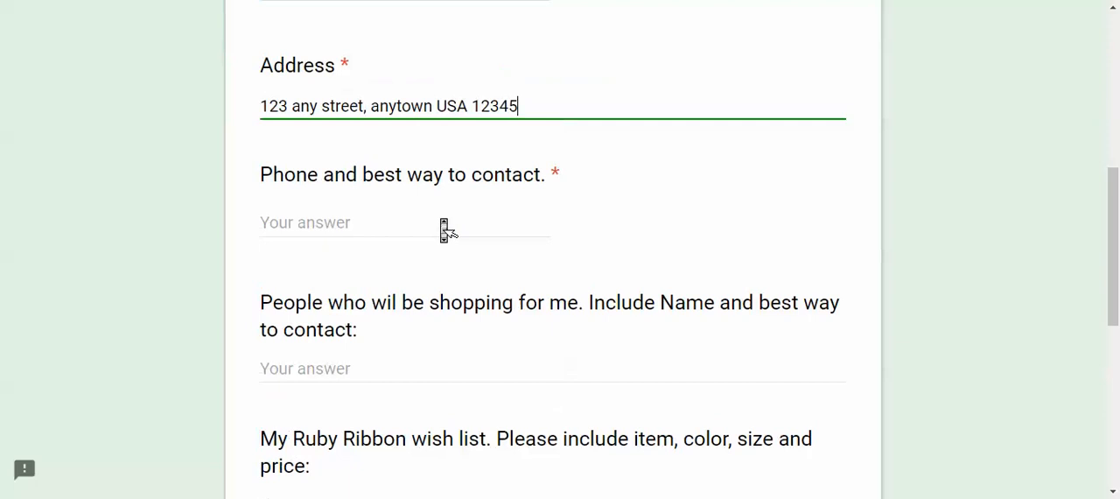
left_click(410, 239)
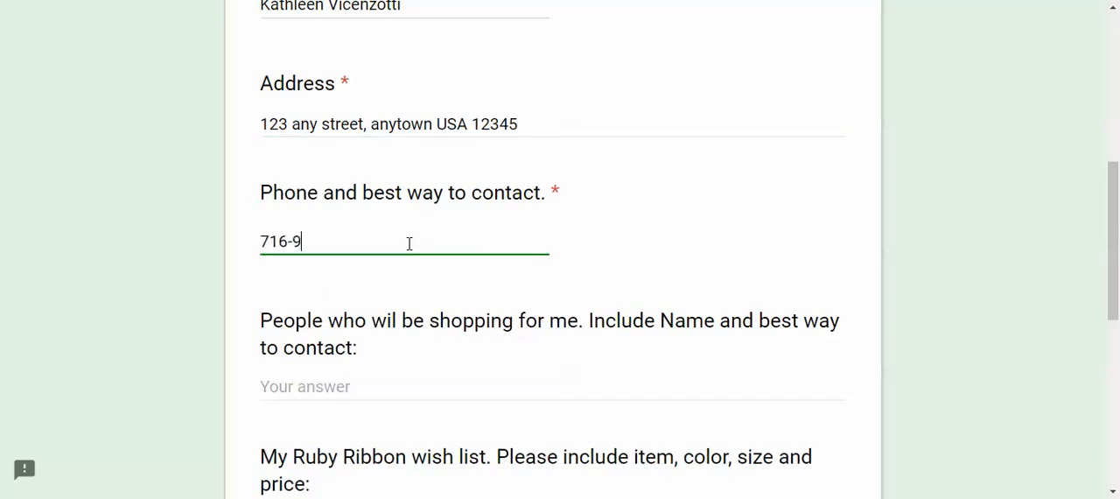
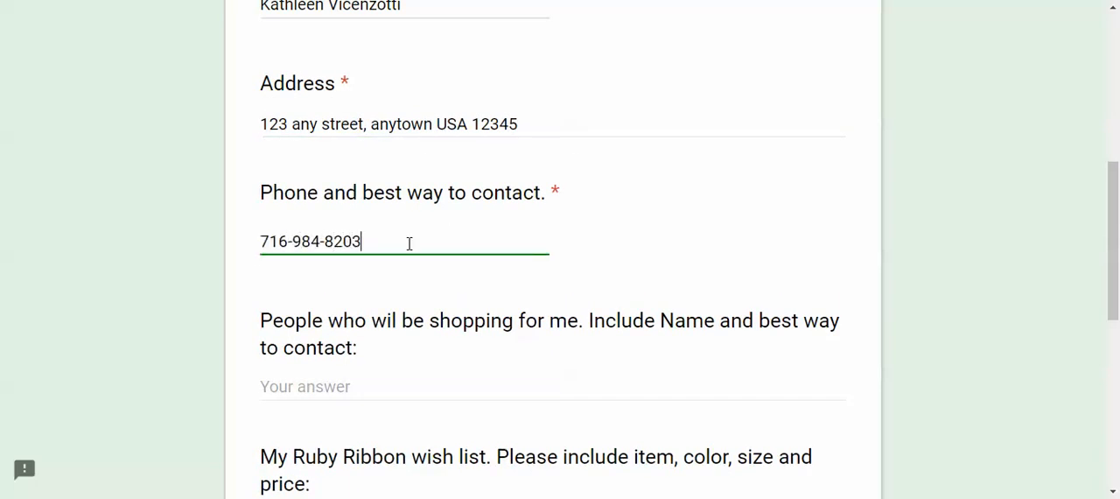
List two people who will be shopping, one first name and "Mom", on separate lines with their phone numbers
right_click(365, 395)
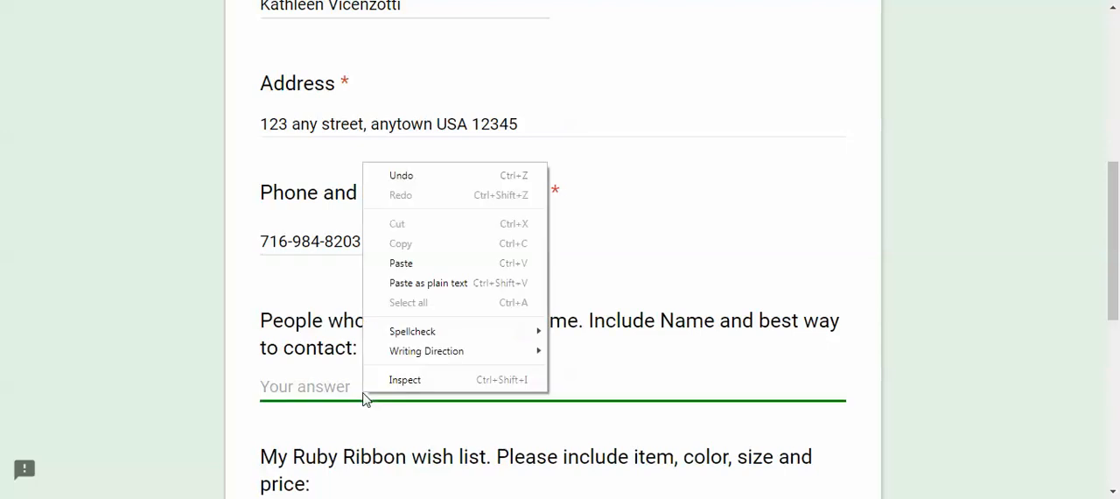
left_click(344, 392)
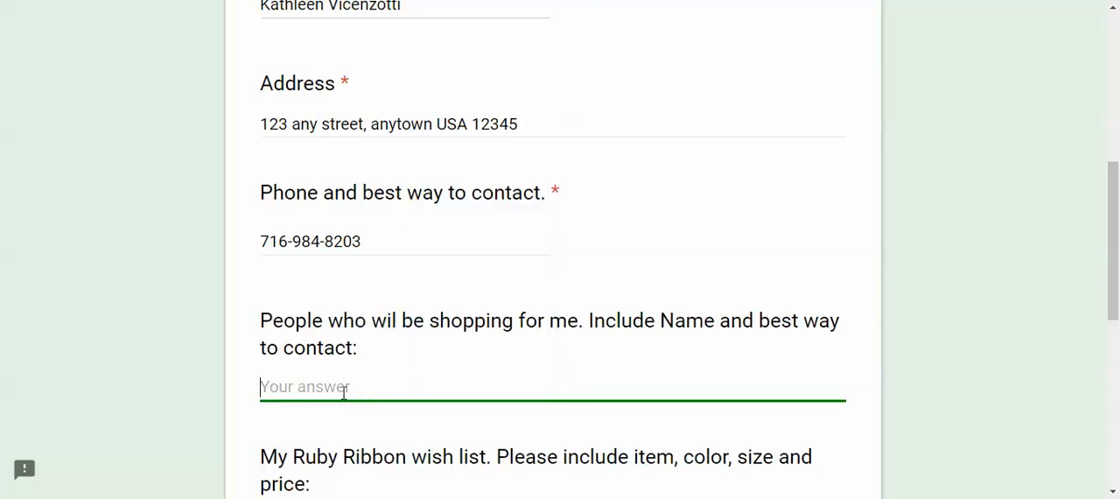
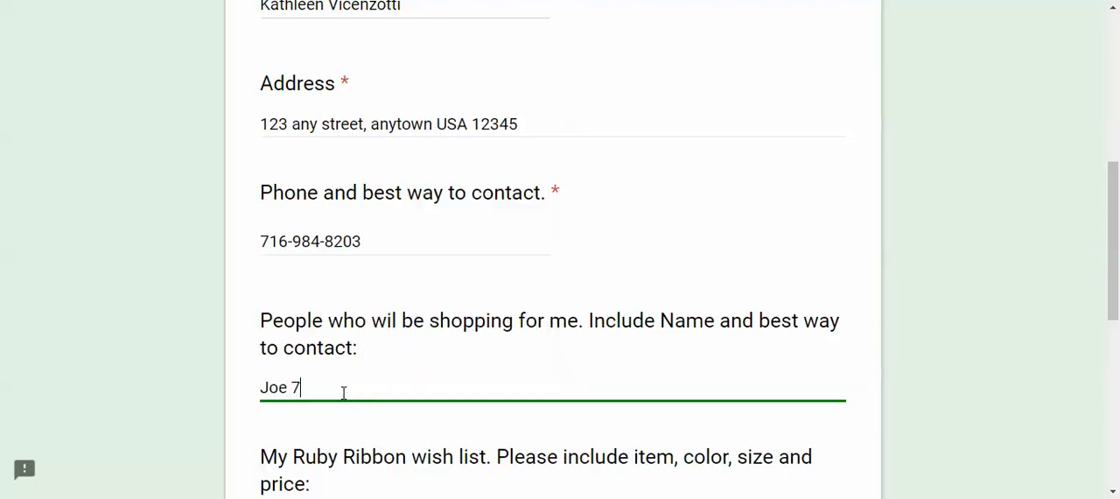
key("Return")
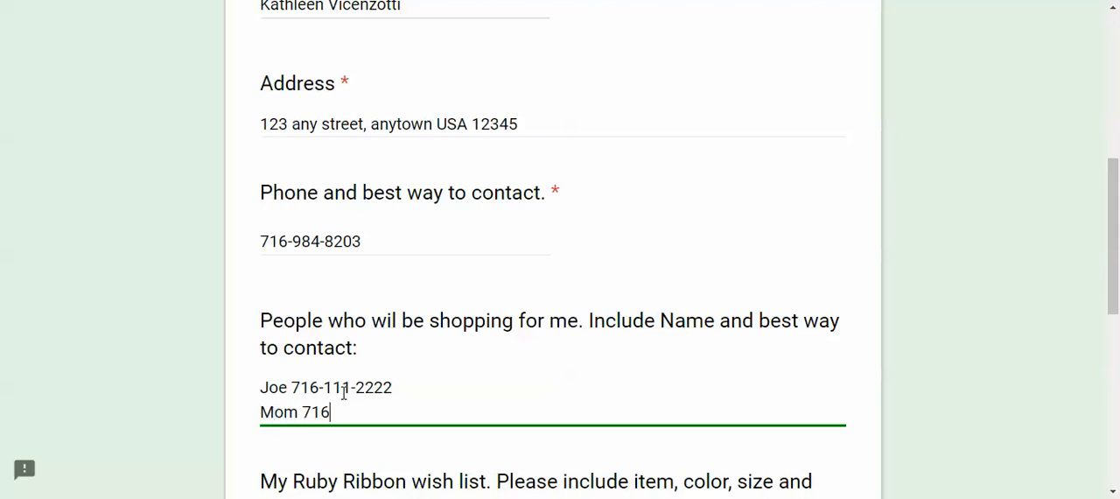
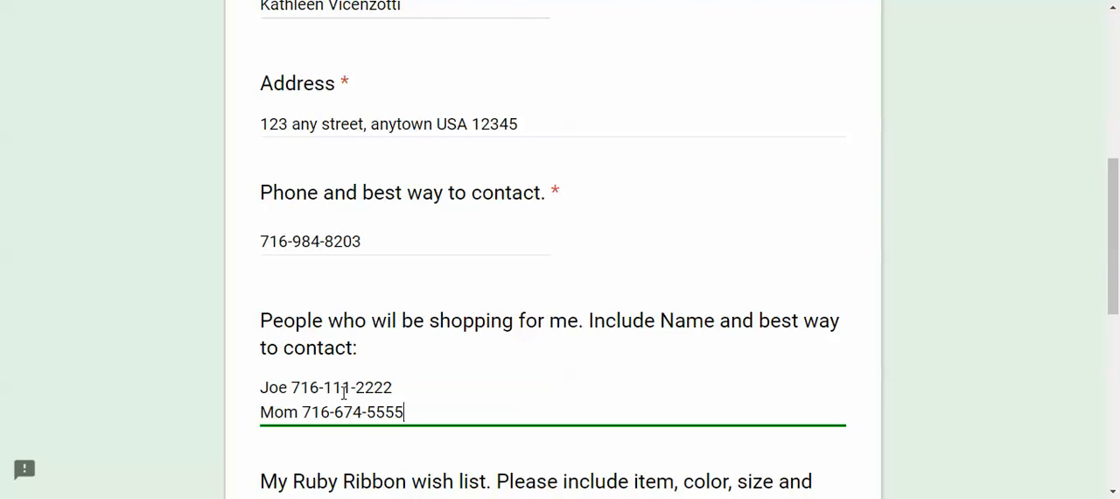
Enter "Vegan Leggings size Large" as the first item in the Ruby Ribbon wish list answer
scroll(343, 392, "down", 2)
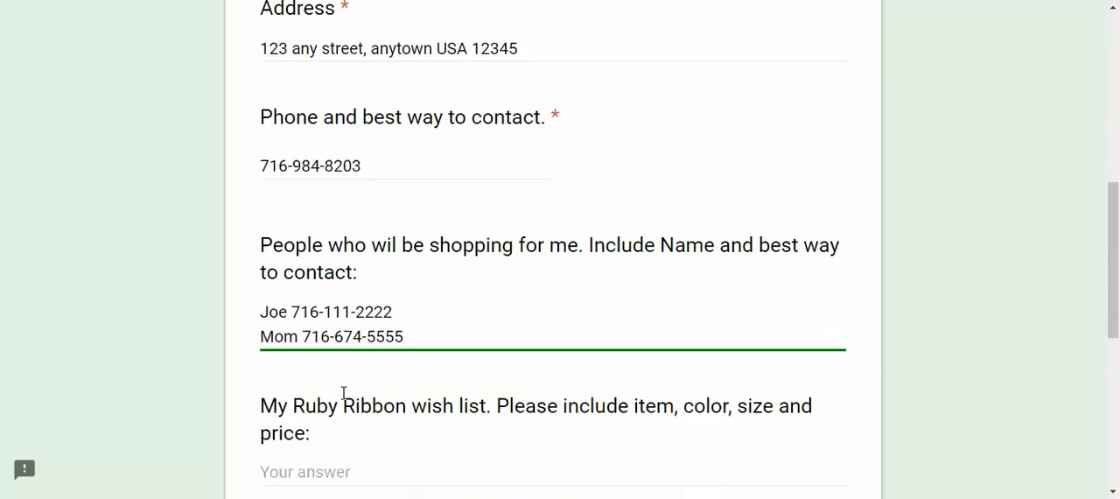
left_click(334, 406)
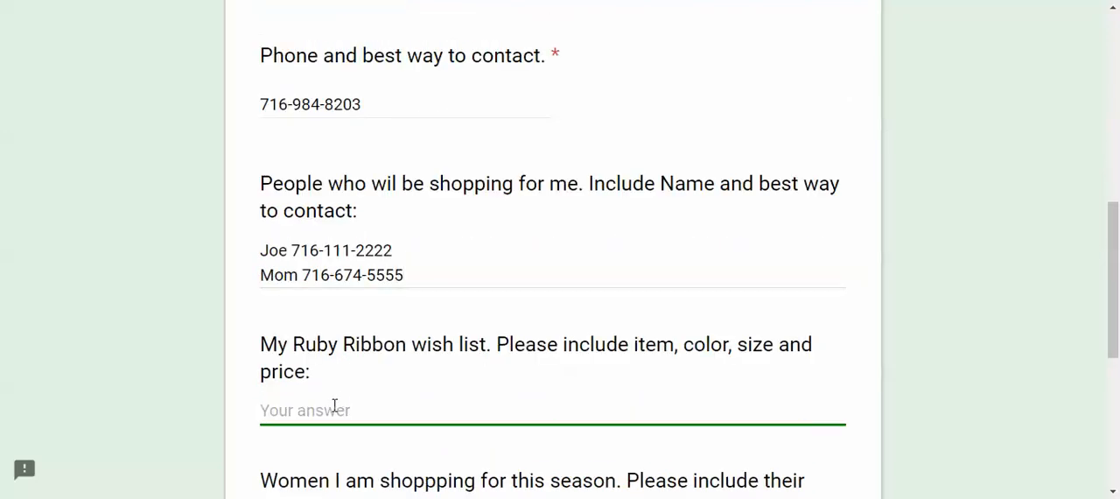
type("Vegan ")
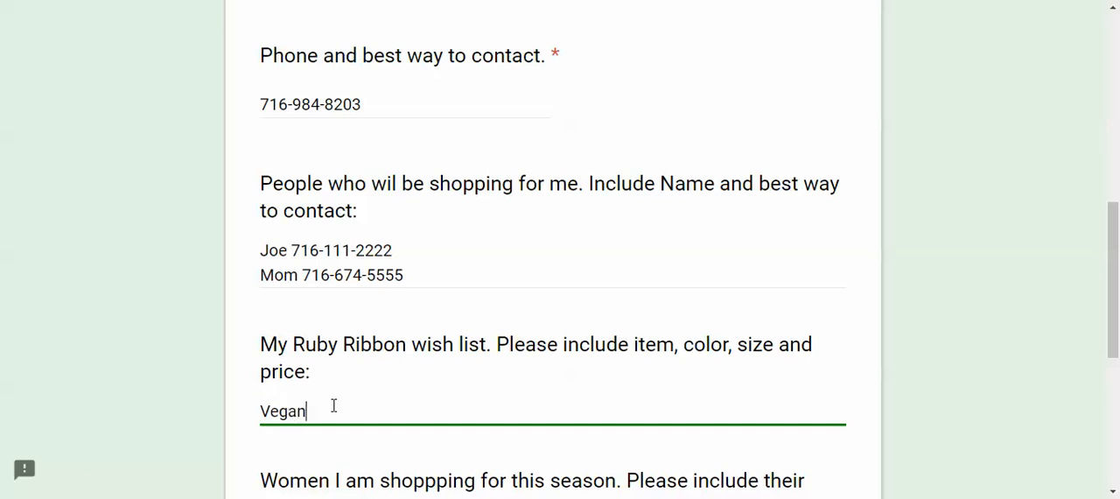
type("Leggings size Large")
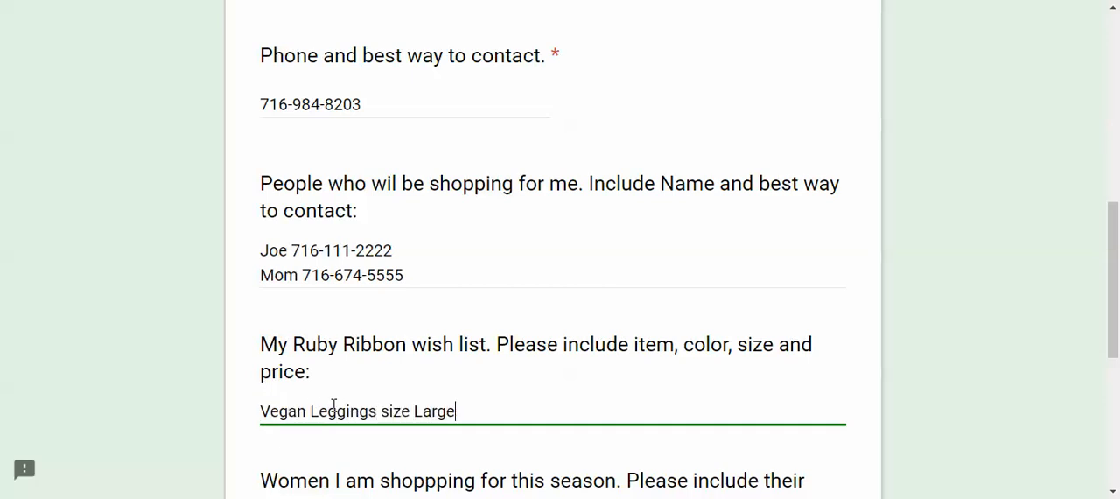
Start a second line in the wish list answer with the item "Boyfriend Blazer"
key("Return")
type("Boyf")
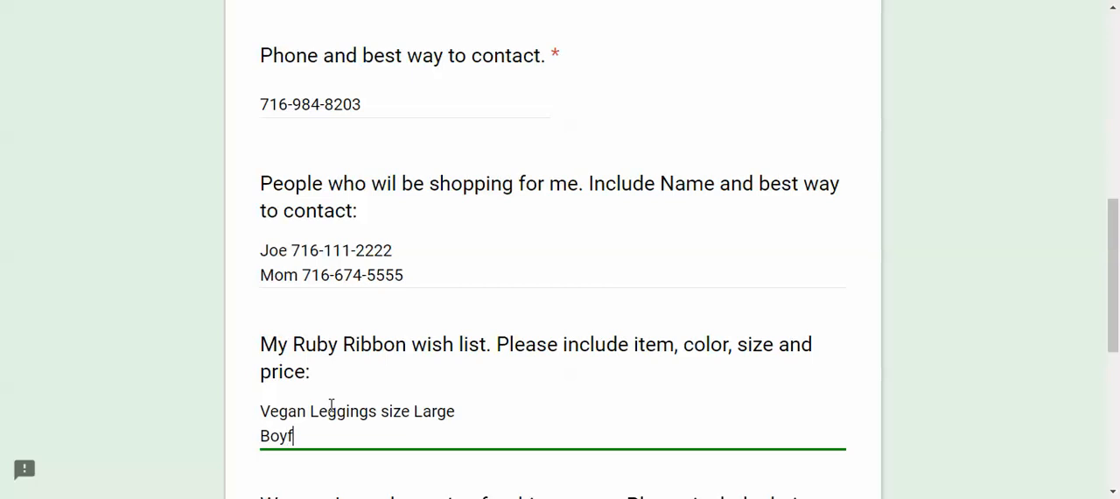
type("riend Blaxe")
key("BackSpace")
key("BackSpace")
type("zer ")
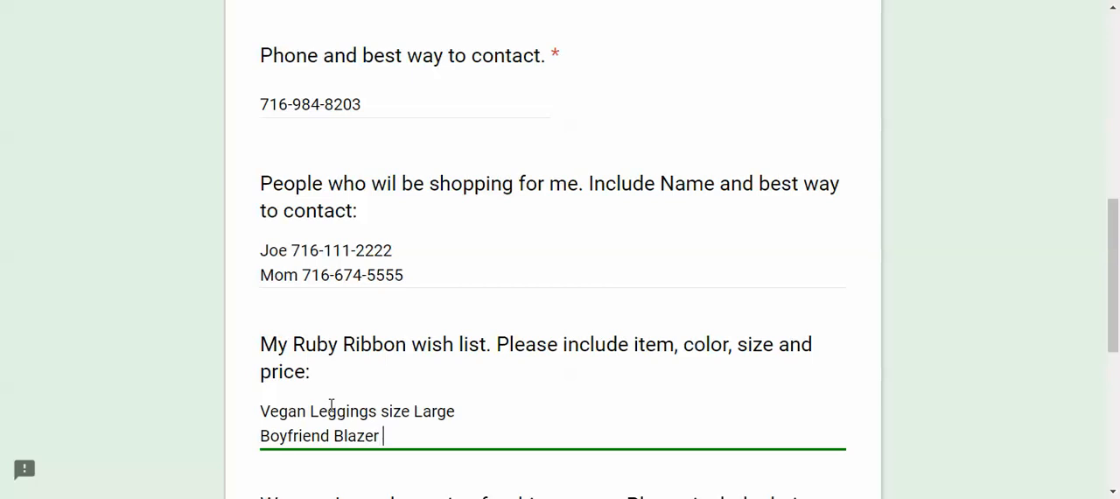
type("black six")
Complete the blazer's wish list line with "black size Large" and the price $129
key("BackSpace")
type("ze ")
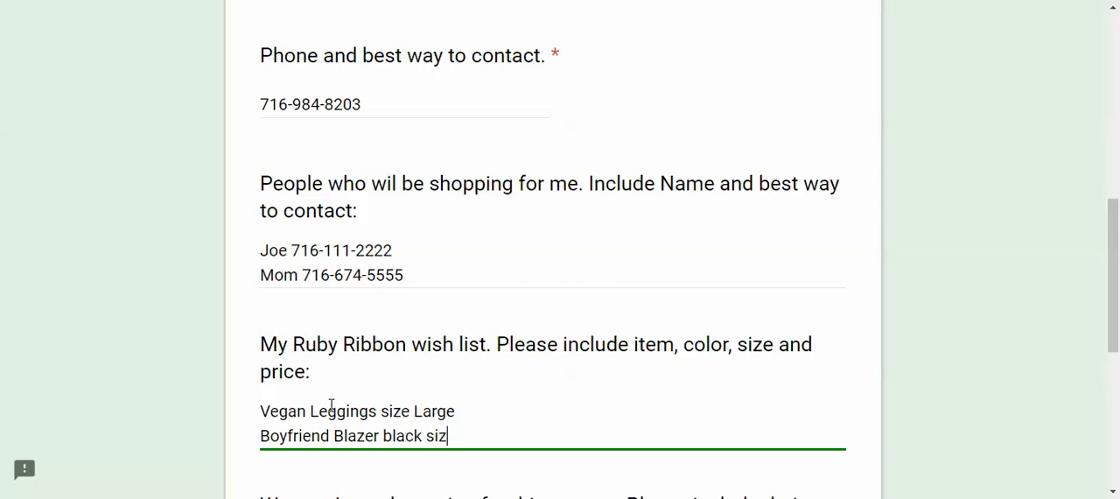
type("large")
key("BackSpace")
key("BackSpace")
key("BackSpace")
key("BackSpace")
key("BackSpace")
type("large")
key("BackSpace")
key("BackSpace")
key("BackSpace")
key("BackSpace")
key("BackSpace")
type("Large  $129")
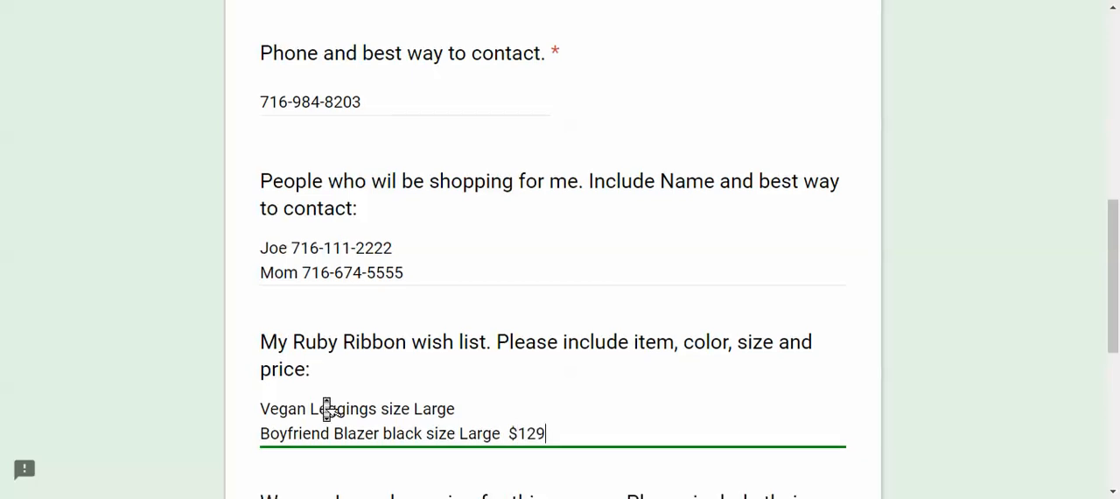
Begin the answer about women being shopped for this season with "Sister"
scroll(331, 405, "down", 2)
scroll(331, 411, "down", 2)
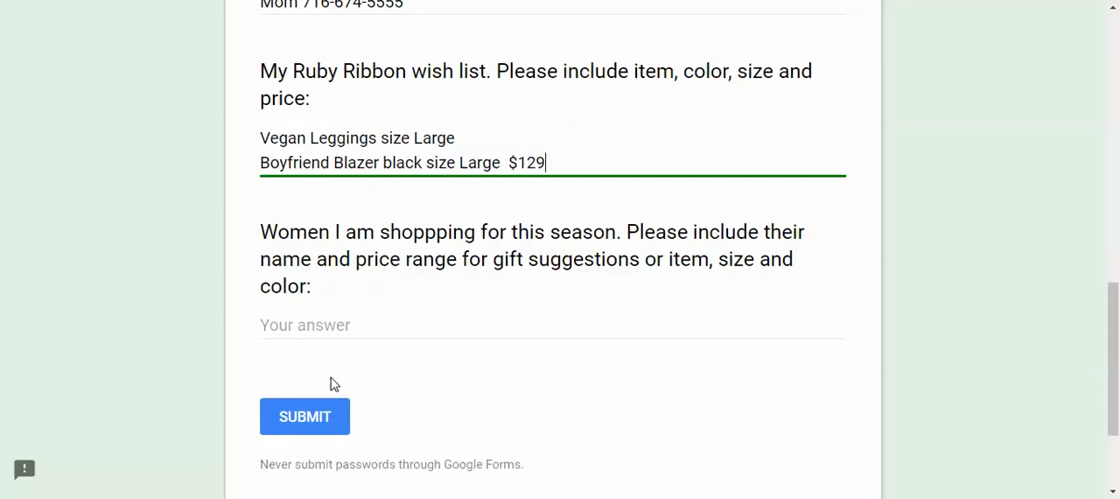
left_click(330, 330)
type("Ssiet")
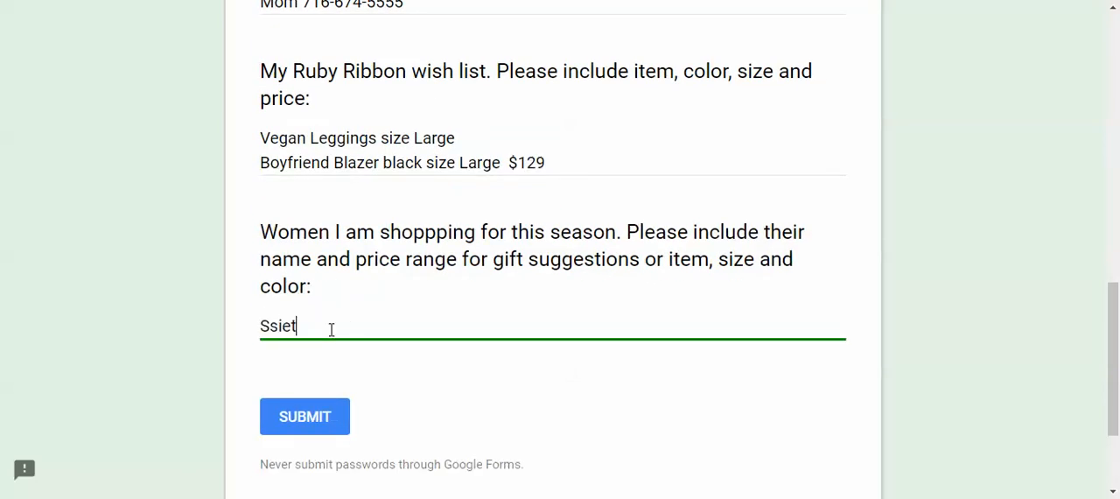
key("BackSpace")
key("BackSpace")
key("BackSpace")
type("si")
key("BackSpace")
type("ister - Lynn Suede")
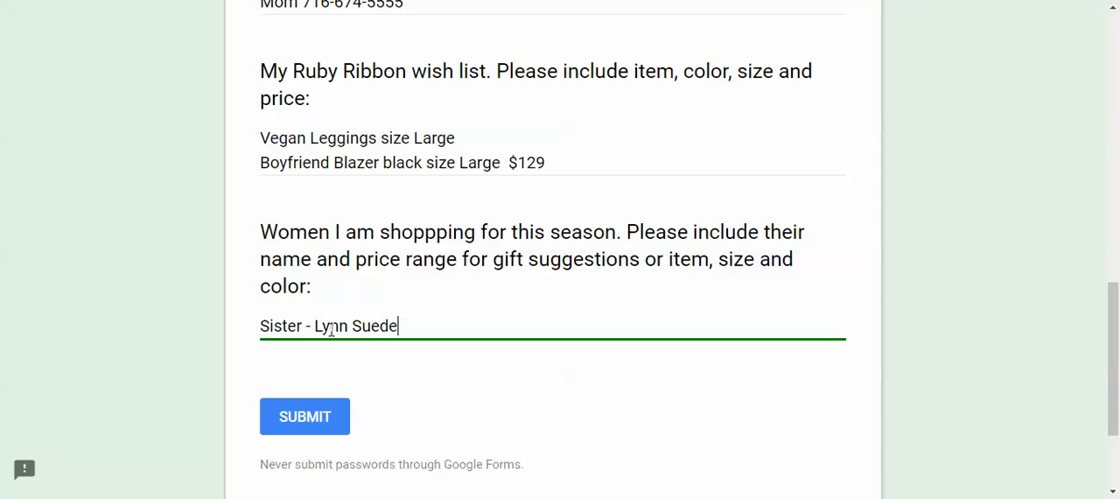
type("ttes in Ink ")
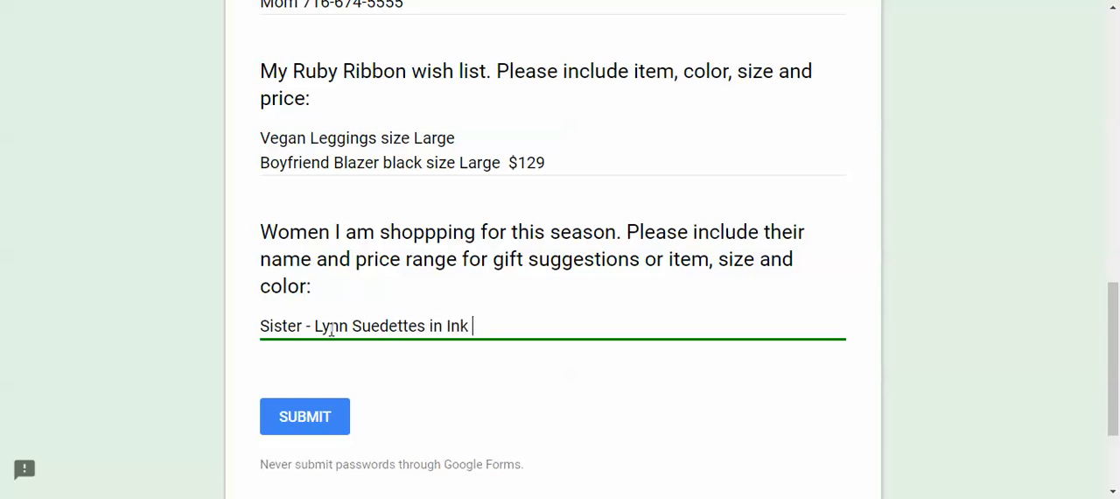
type("--- Medium")
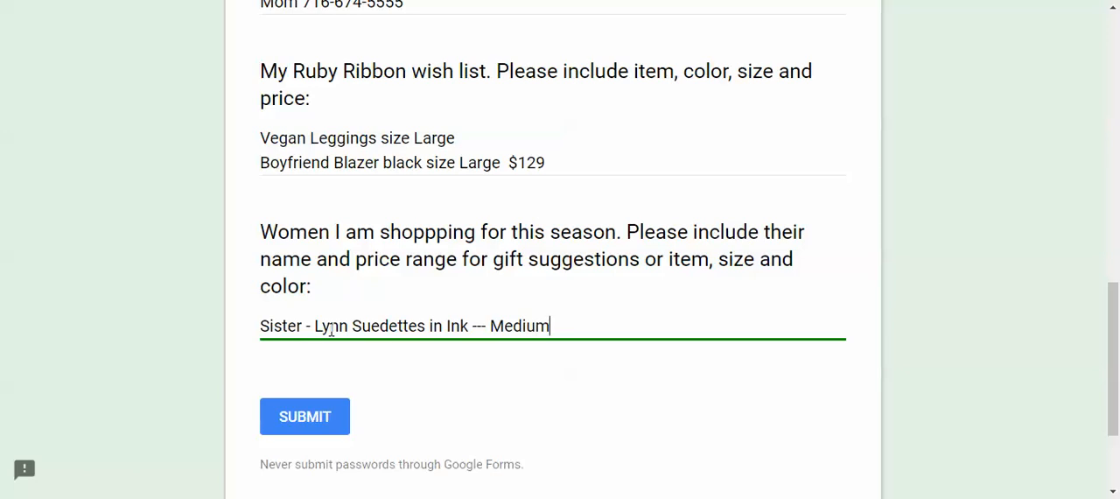
Complete the gift line with a dash, the sister's first name and "Suedettes in Ink --- Medium", and submit the form
left_click(325, 418)
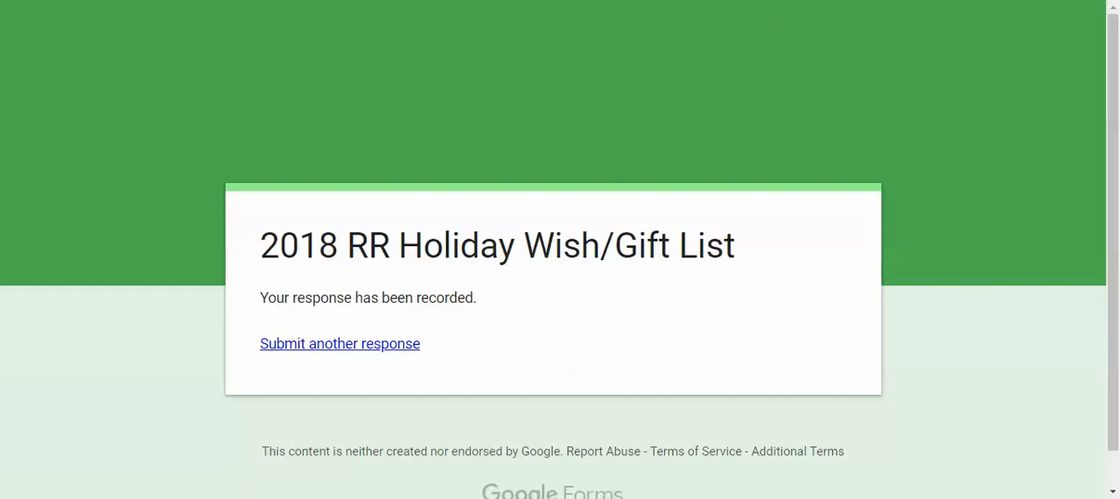
Close the form preview and review the summary of the submitted responses in the form editor
key("ctrl+w")
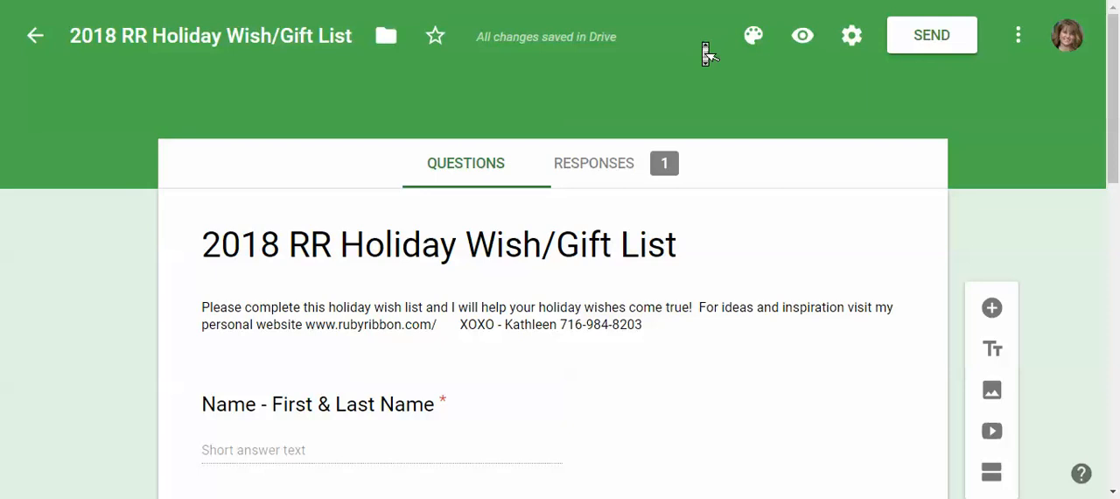
scroll(703, 44, "down", 2)
scroll(707, 51, "up", 2)
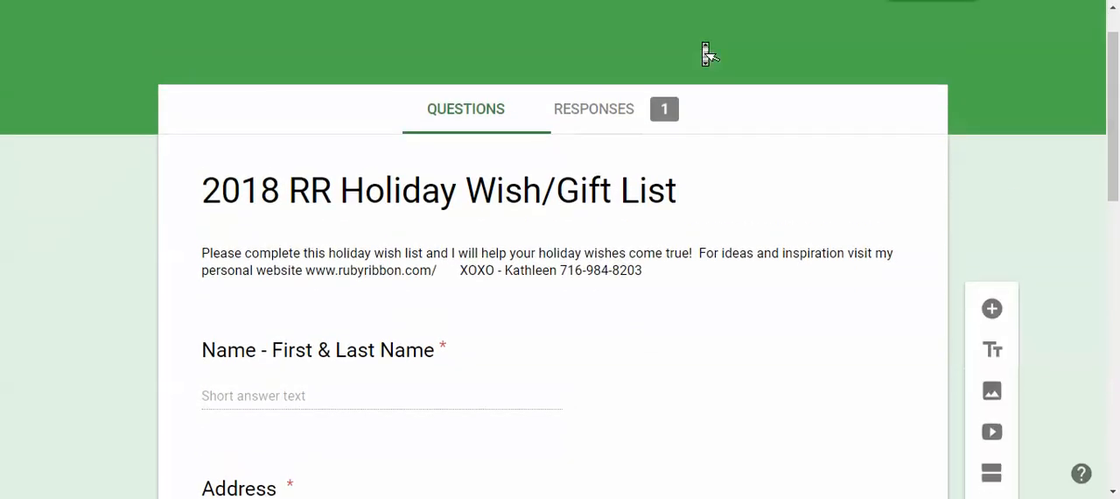
scroll(706, 50, "down", 1)
left_click(628, 60)
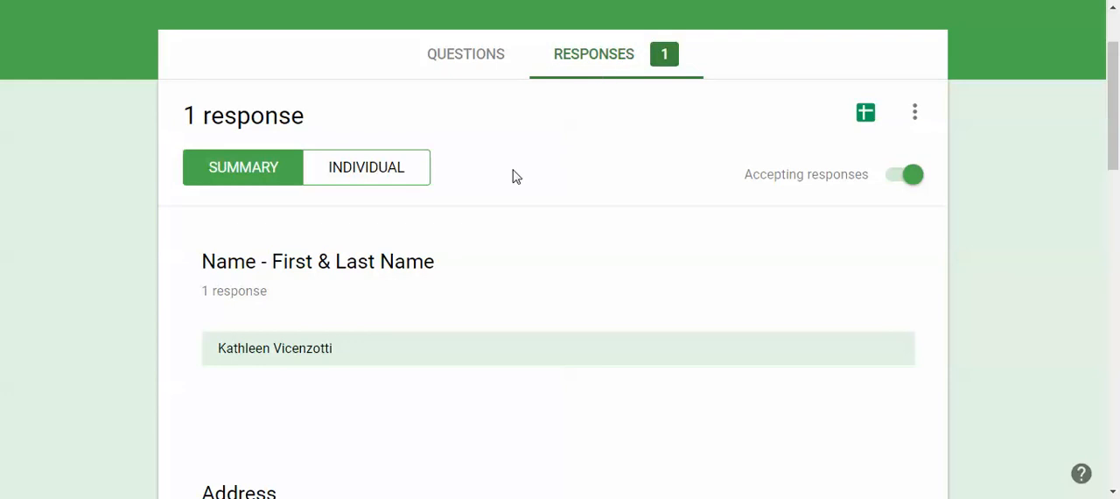
scroll(495, 243, "up", 1)
scroll(497, 245, "down", 2)
scroll(496, 244, "down", 6)
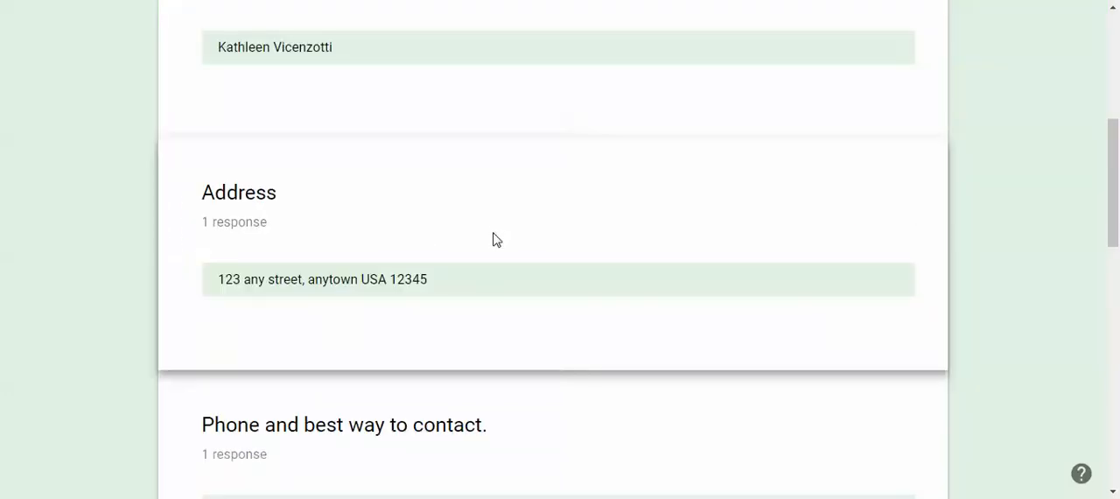
scroll(496, 244, "up", 7)
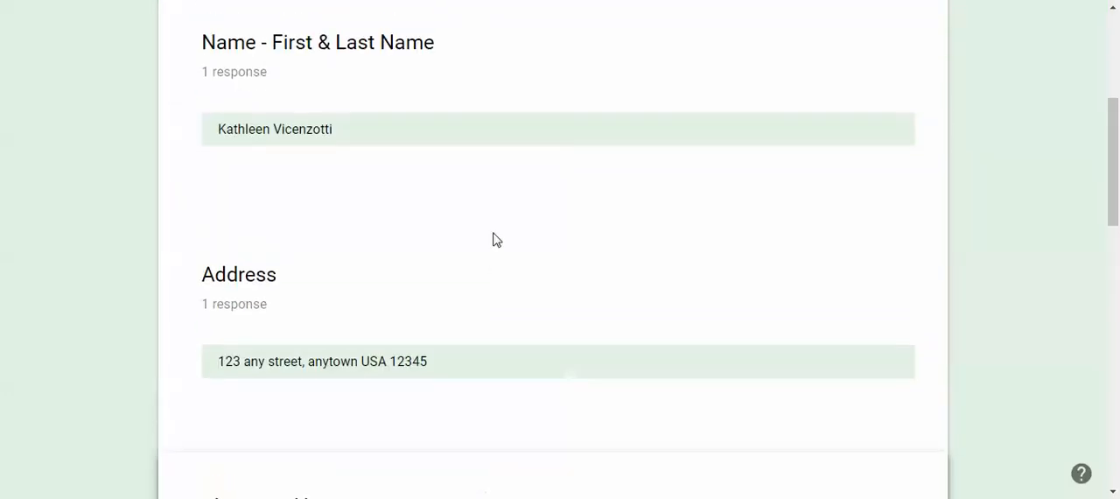
Examine the individual view of the submitted response
left_click(366, 200)
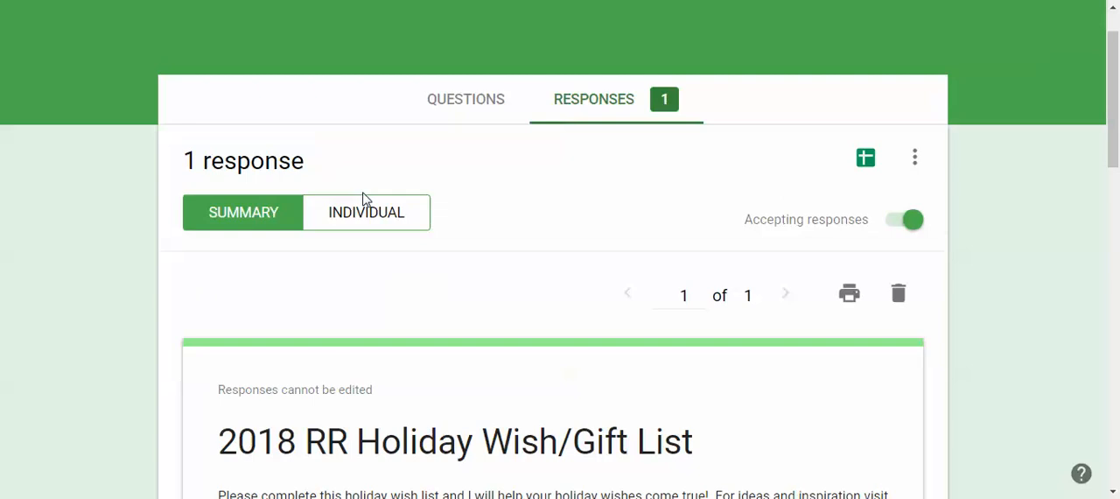
scroll(415, 257, "up", 1)
scroll(414, 258, "down", 10)
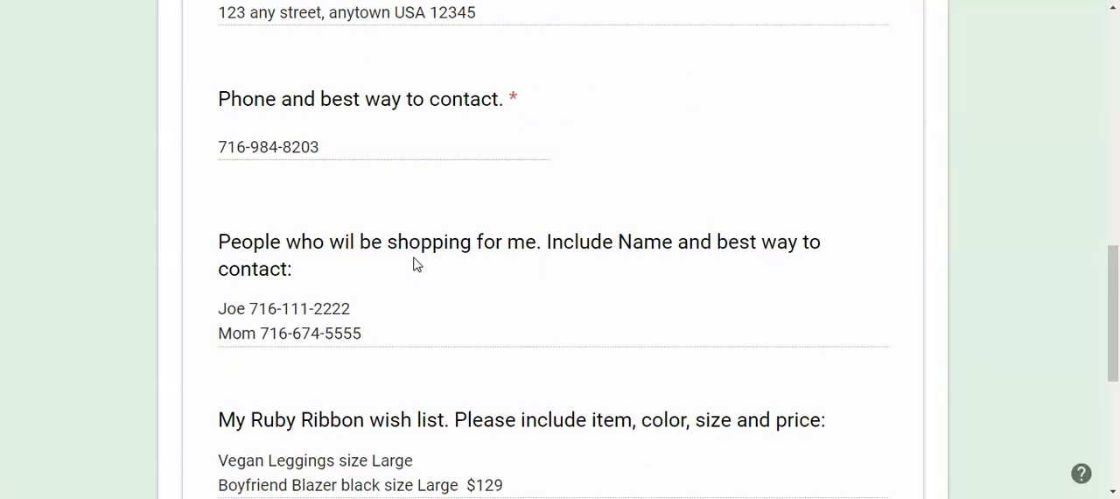
scroll(418, 259, "up", 10)
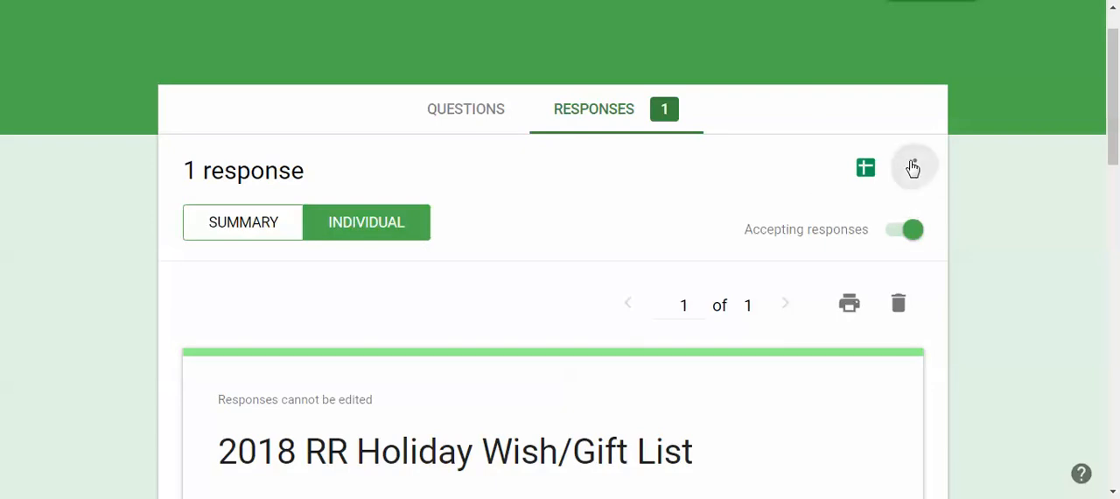
Create a new spreadsheet as the destination for the form's responses
left_click(914, 167)
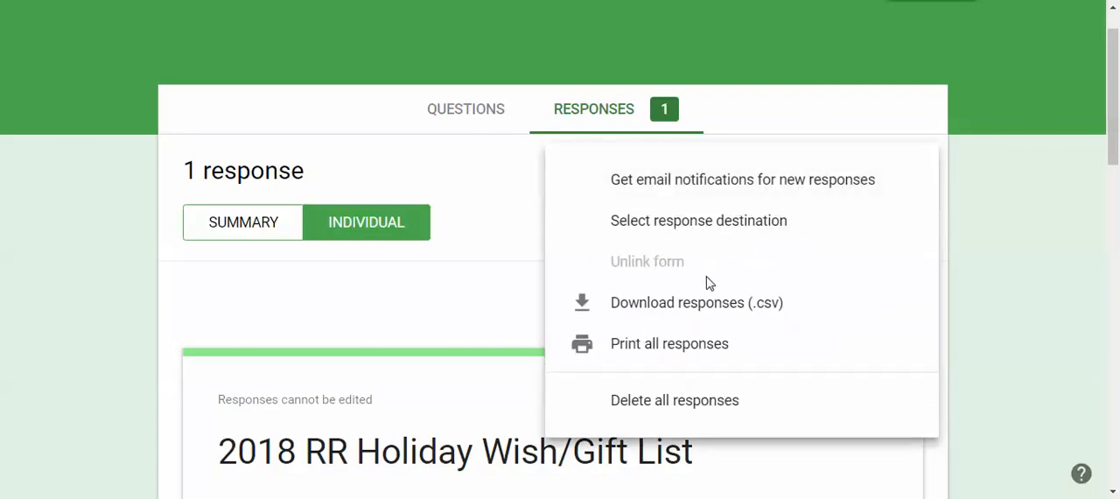
left_click(528, 224)
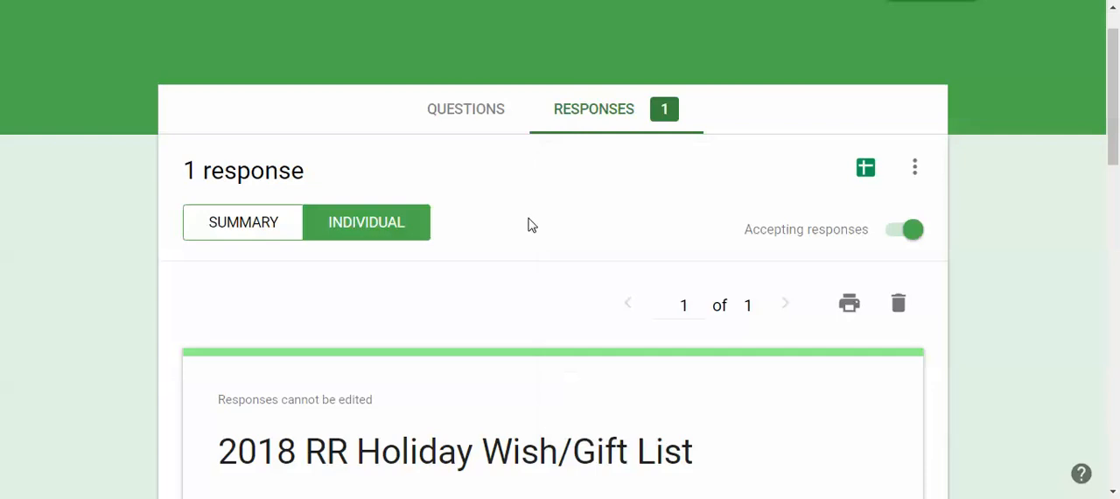
left_click(861, 175)
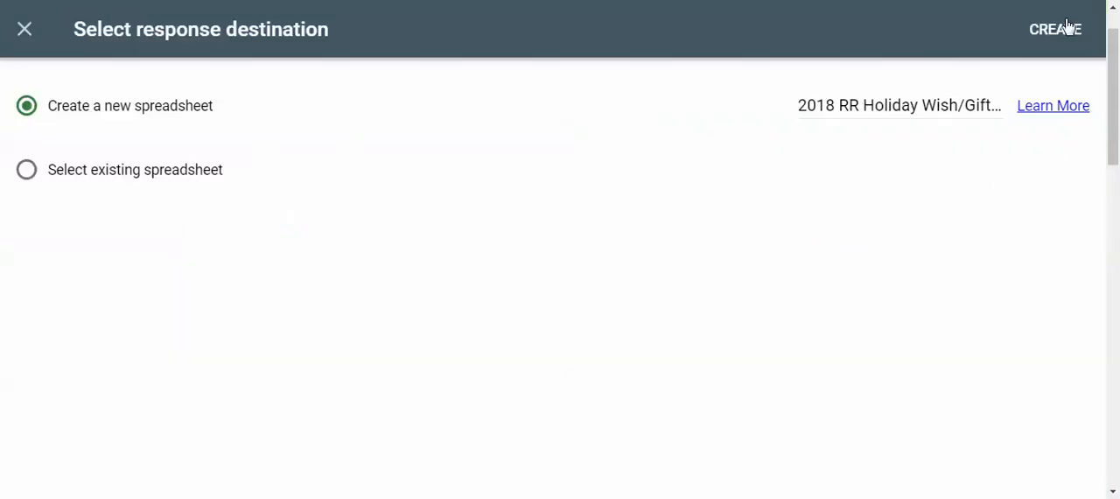
left_click(1056, 32)
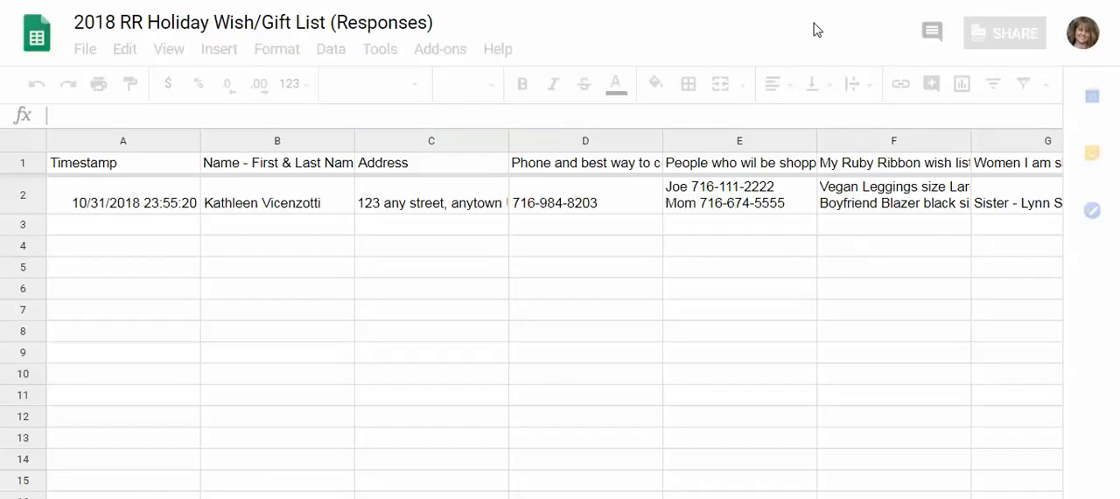
Look through the submitted answers across row 2 of the responses spreadsheet and the empty columns beyond them
left_click(248, 203)
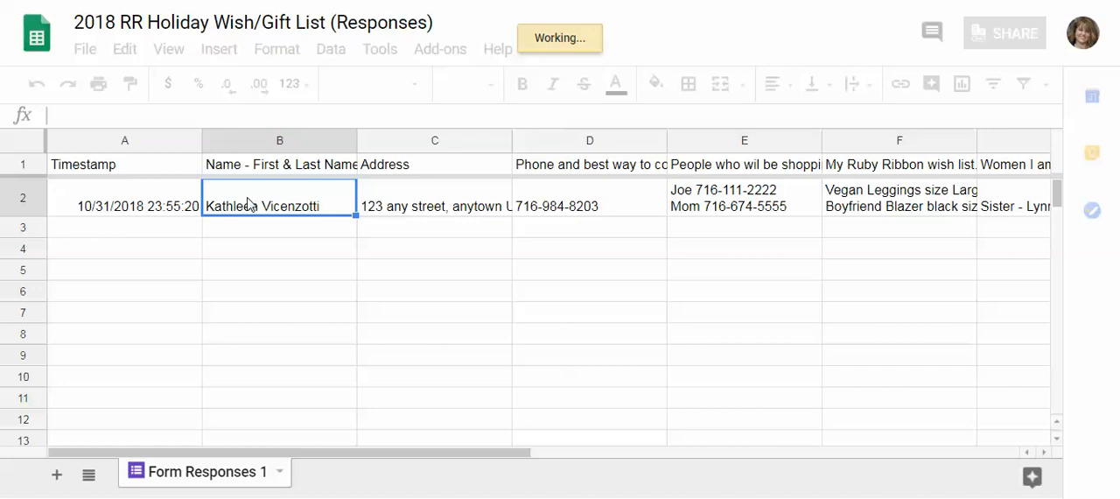
left_click(757, 203)
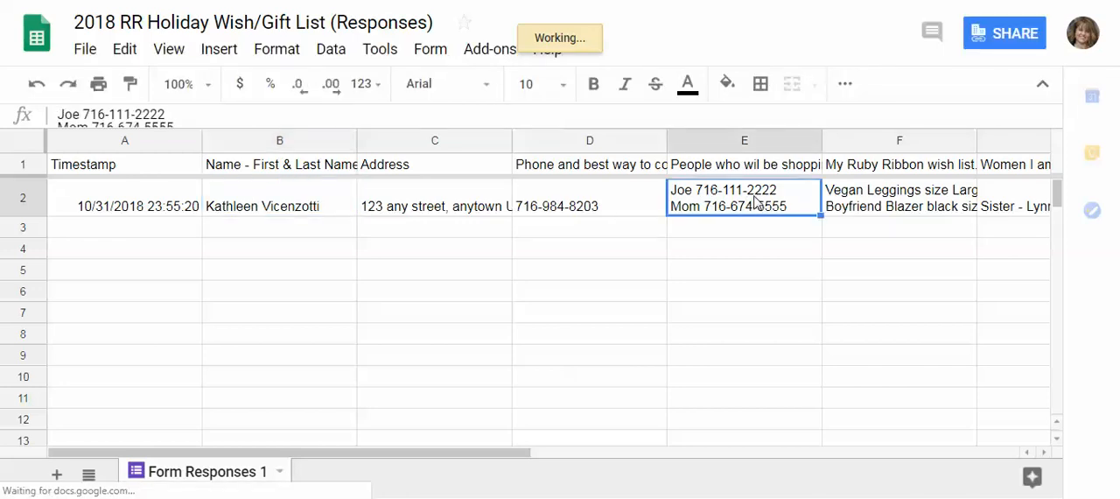
key("Right")
key("Right")
key("Right")
key("Right")
key("Right")
key("Right")
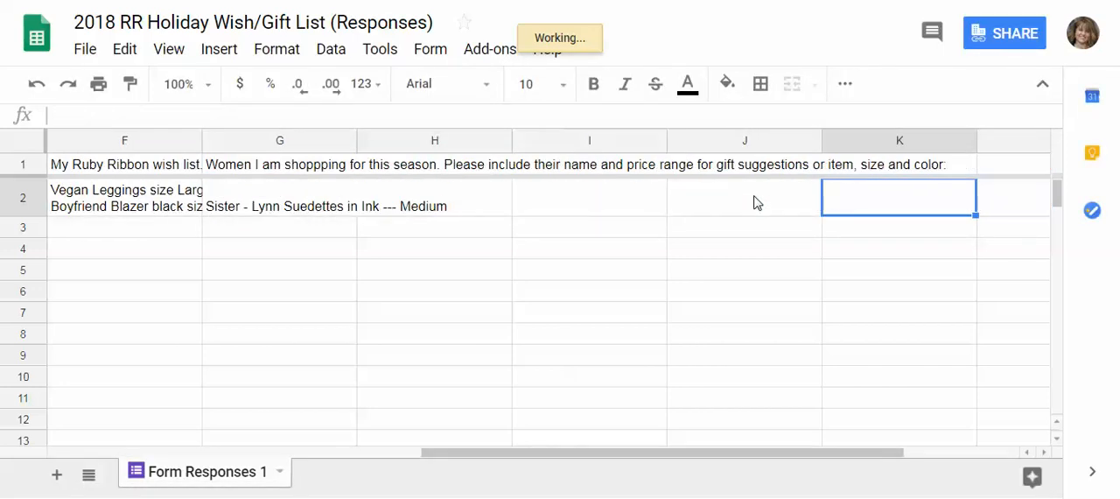
key("Left")
key("Left")
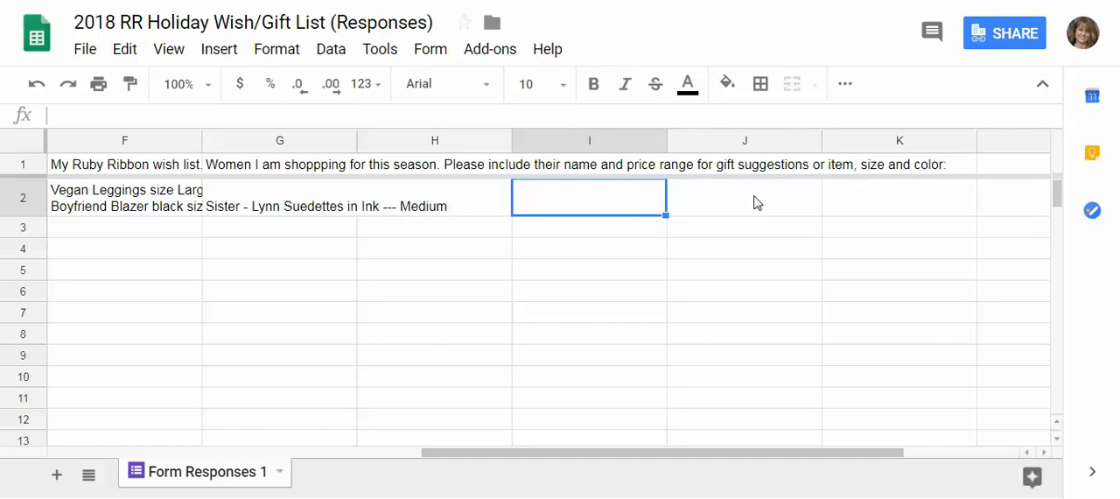
key("Left")
key("Left")
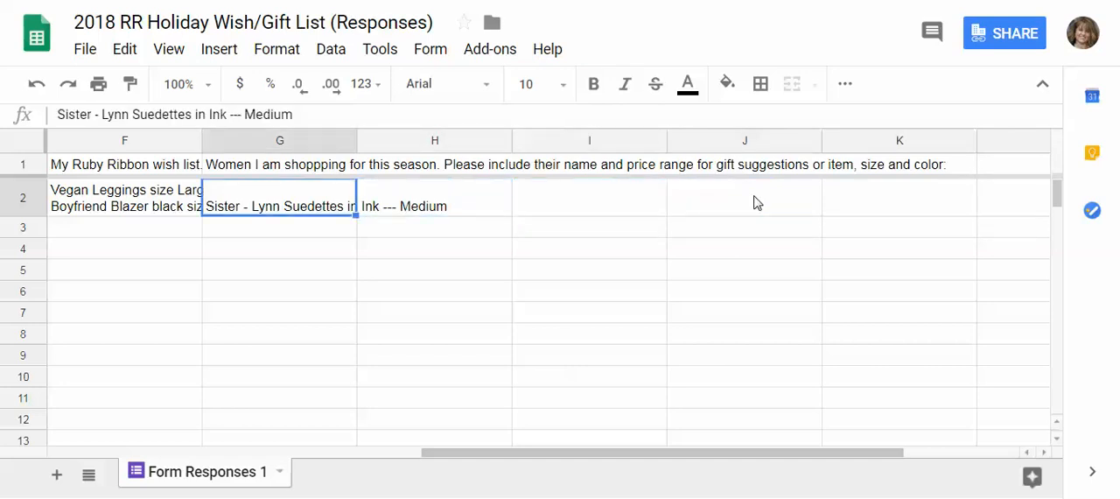
key("Left")
key("Right")
key("Right")
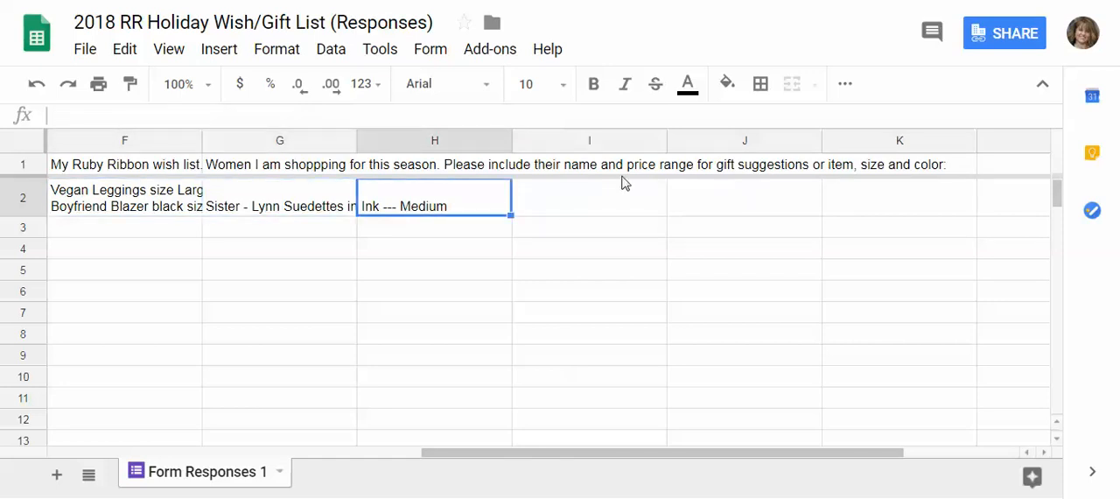
Add the column header "Notes:" in cell H1
left_click(469, 172)
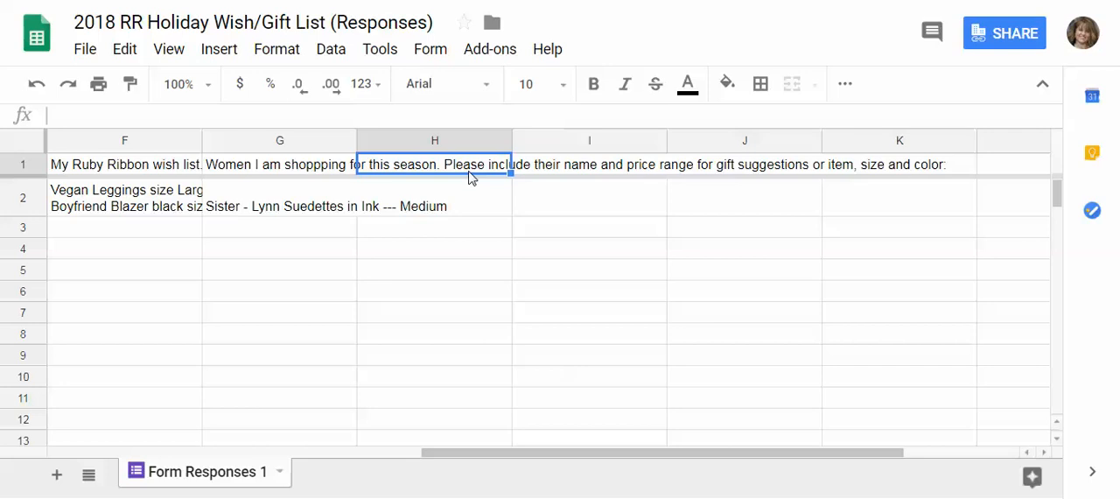
type("Notes")
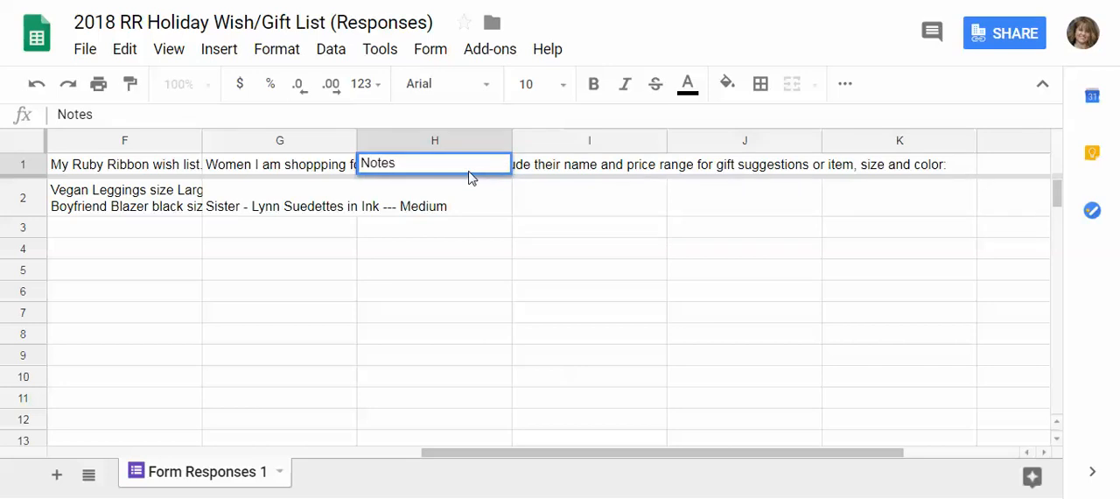
type(":")
key("Return")
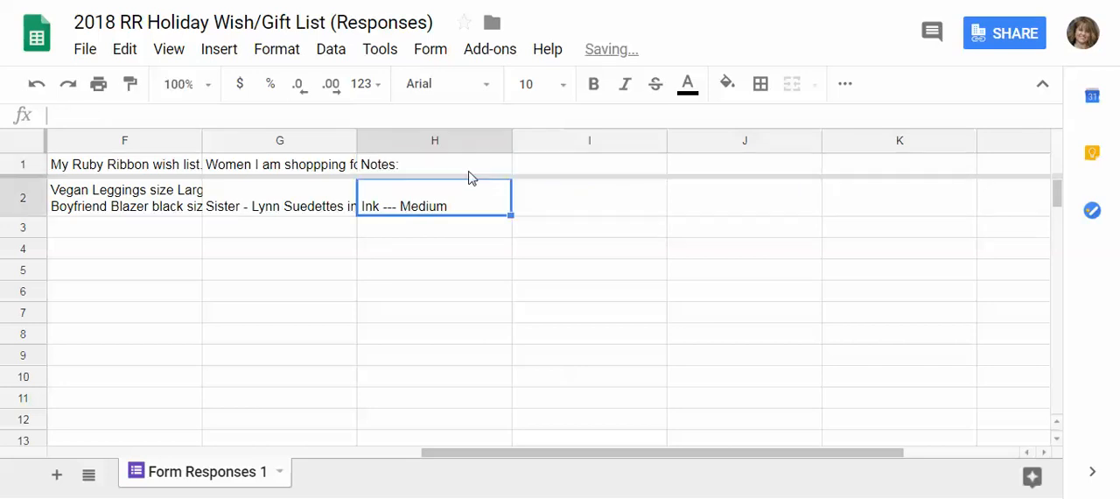
Enter a note in cell H2 reading ":eft message for", the shopper's first name and "11.2"
double_click(412, 192)
type(":eft message for Joe 11.2")
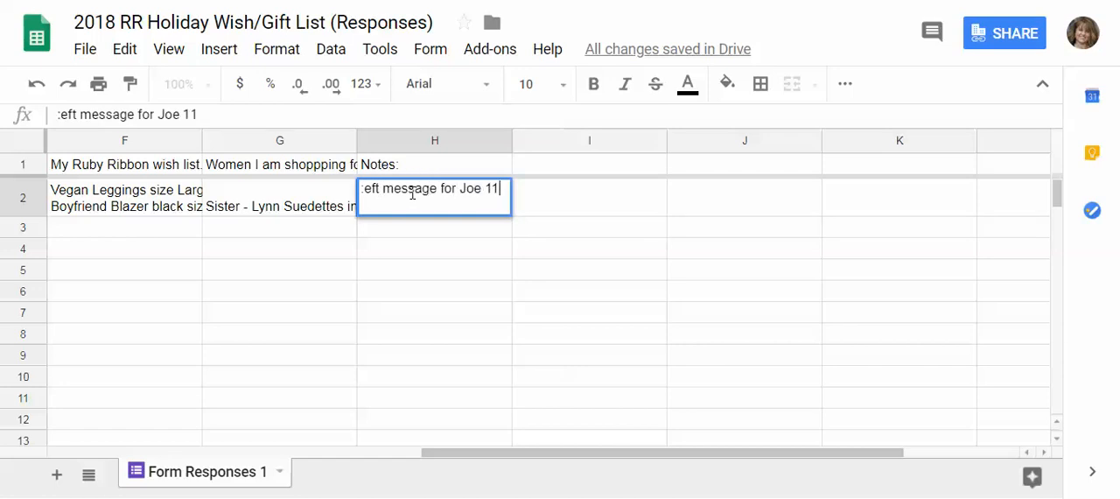
key("Return")
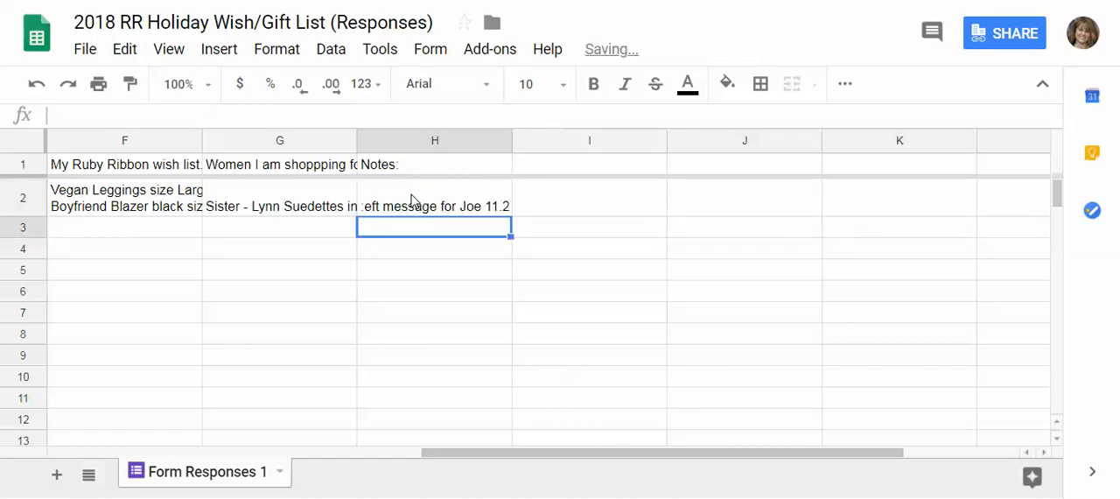
left_click(412, 194)
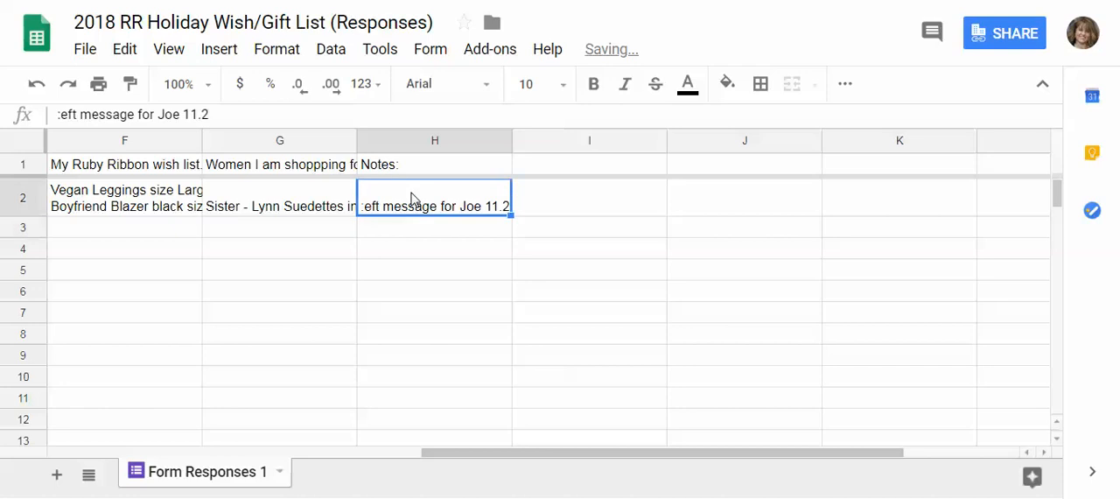
Set text wrapping to Wrap for every cell of the responses sheet
left_click(179, 169)
key("Left")
key("Left")
key("Left")
key("Left")
key("Left")
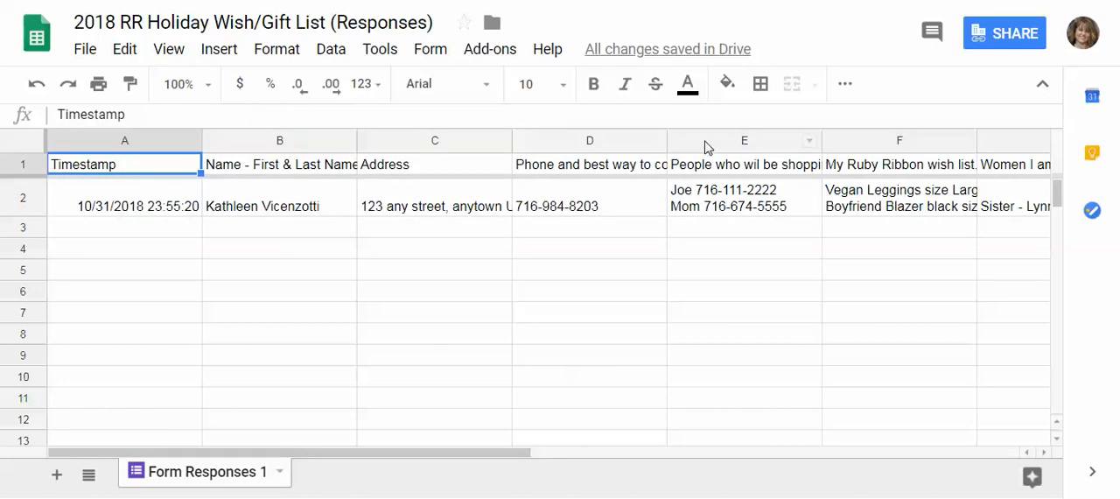
left_click(23, 137)
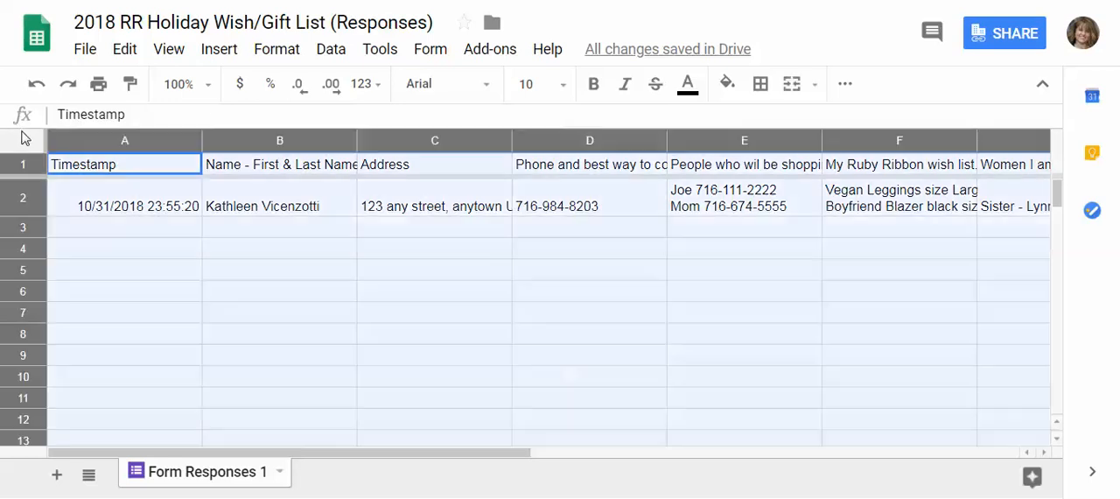
left_click(331, 51)
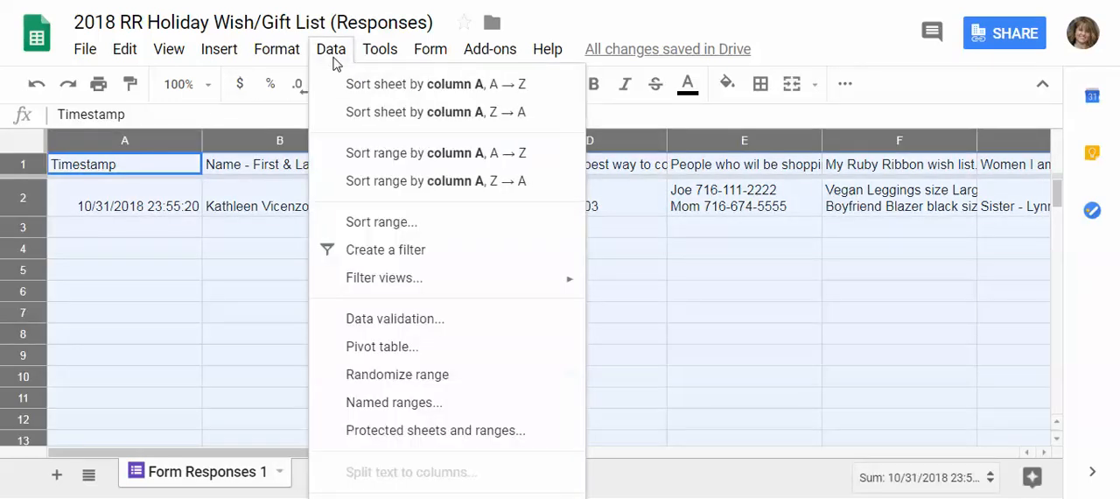
mouse_move(277, 49)
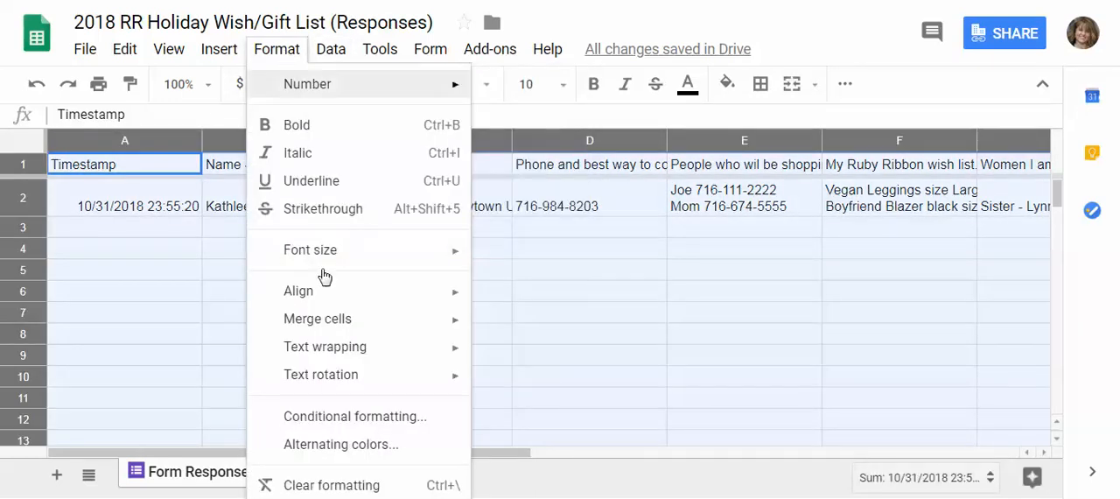
mouse_move(333, 347)
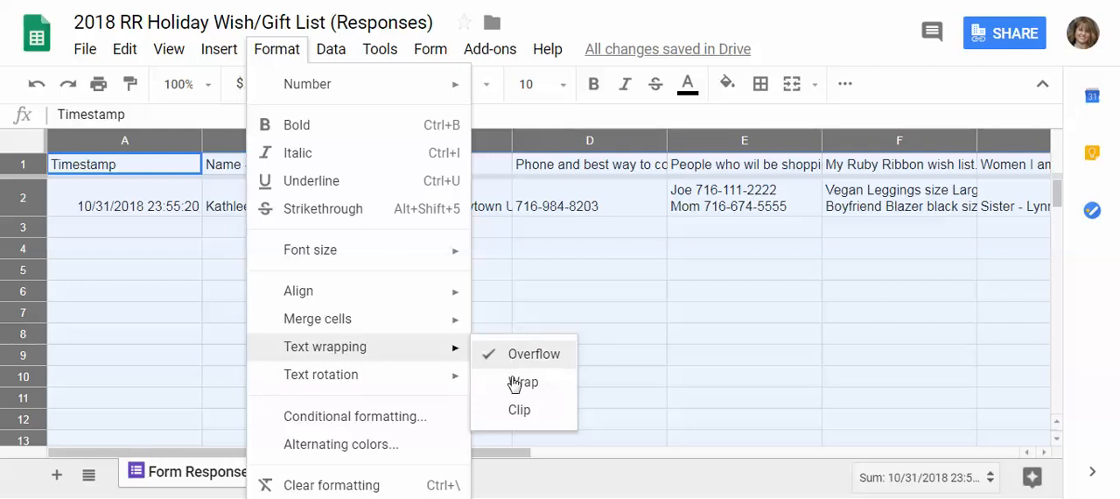
left_click(515, 383)
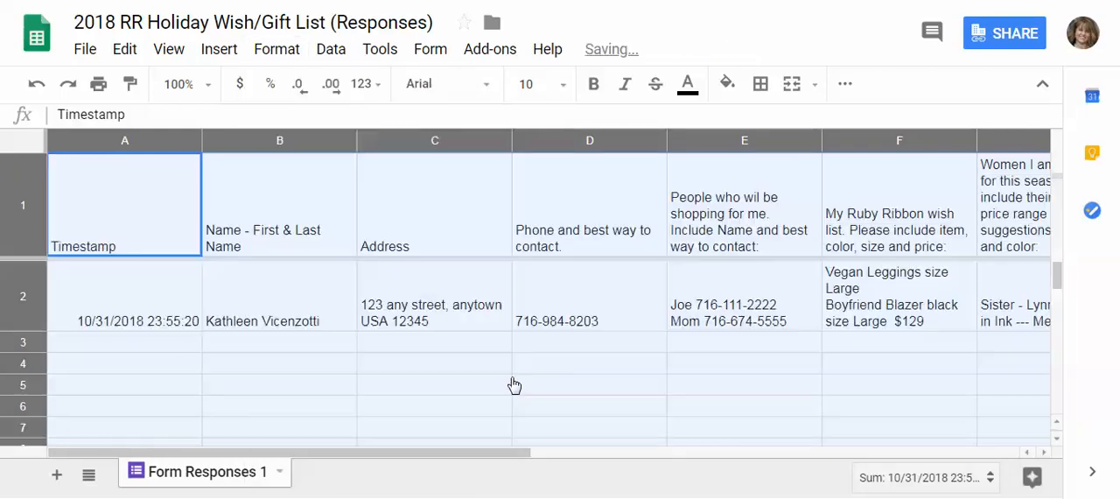
Review the wrapped question headers and submitted answers across columns A to H of the responses sheet
left_click(739, 201)
key("Right")
key("Right")
key("Right")
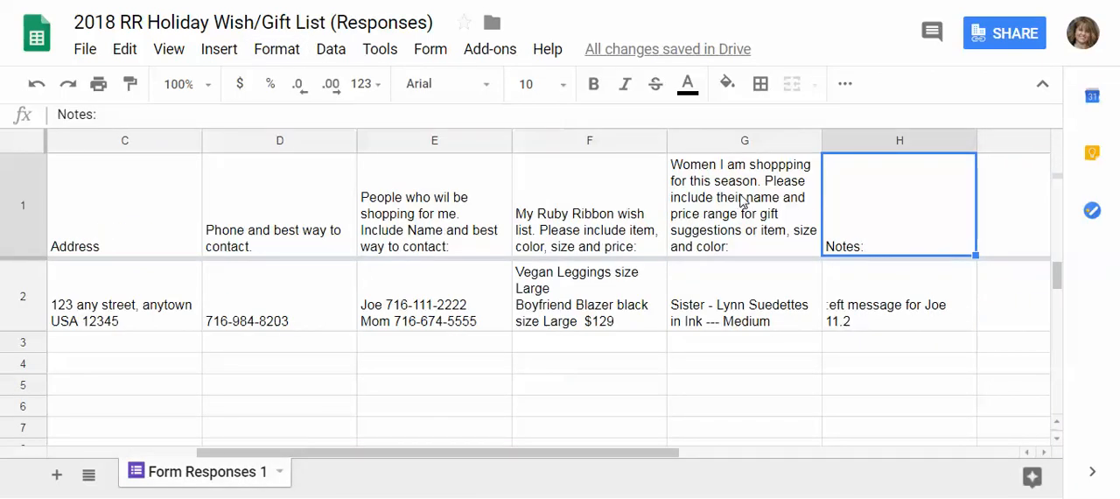
key("Down")
key("Down")
key("Left")
key("Left")
key("Left")
key("Left")
key("Left")
key("Left")
key("Left")
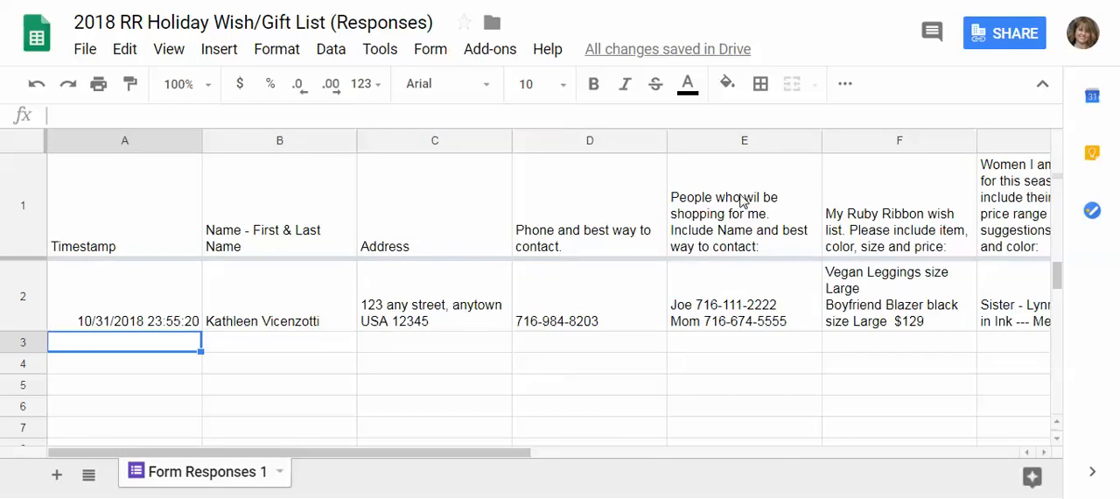
key("Right")
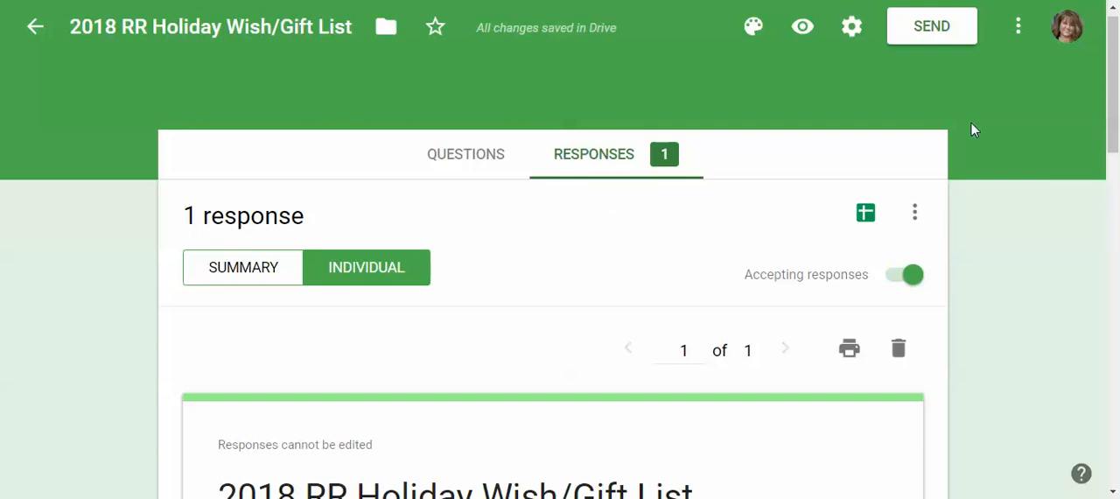
In the Google Forms editor, generate the shortened share link for the form, copy it, and close the send options
left_click(951, 31)
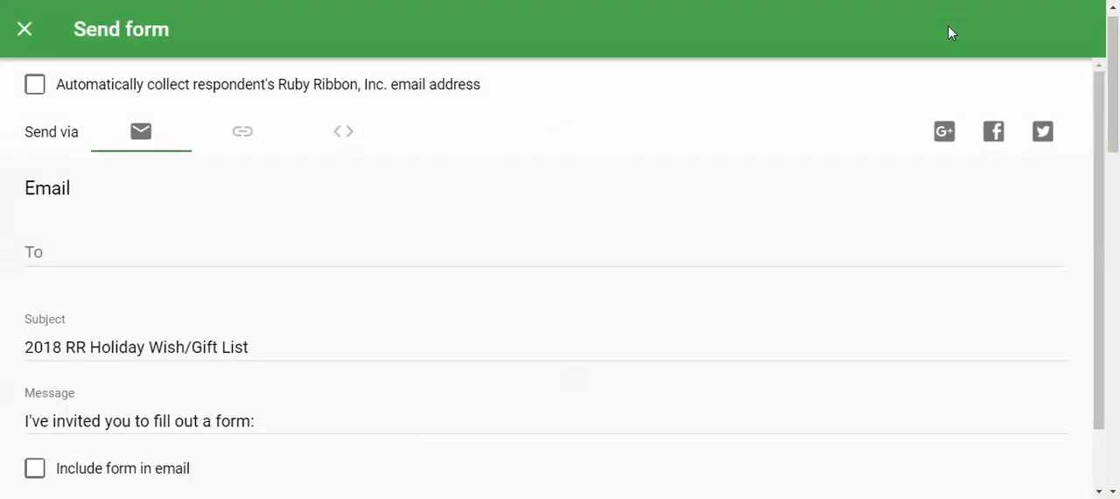
left_click(236, 139)
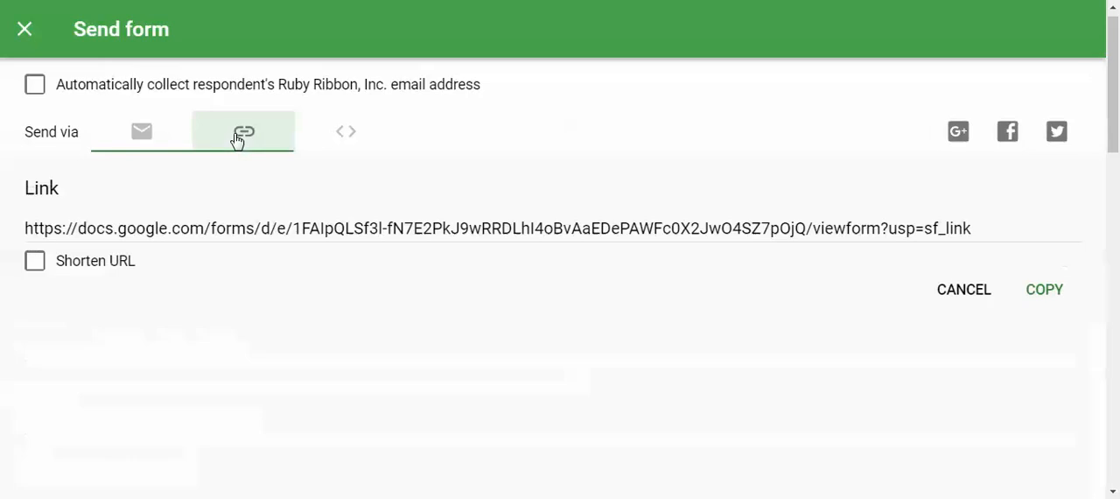
left_click(40, 264)
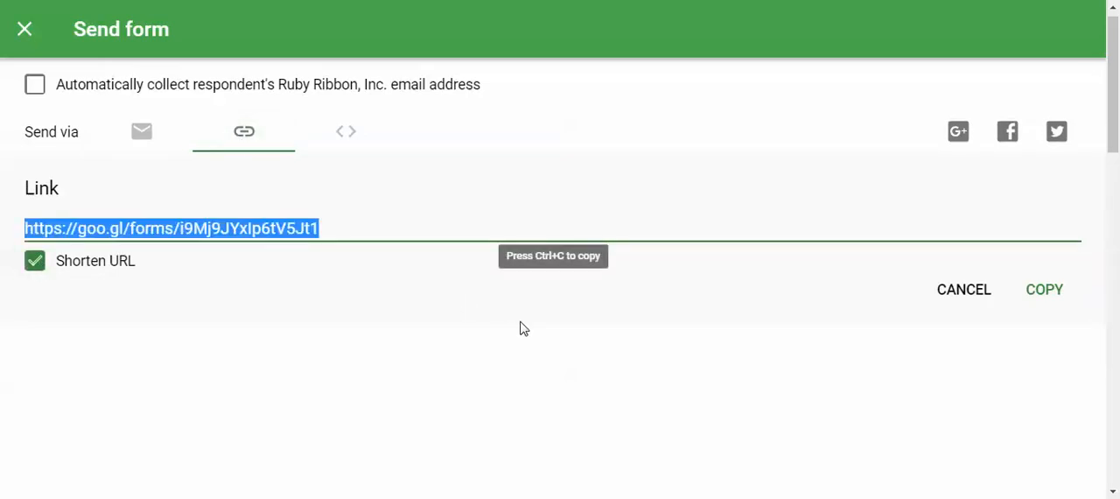
left_click(1045, 292)
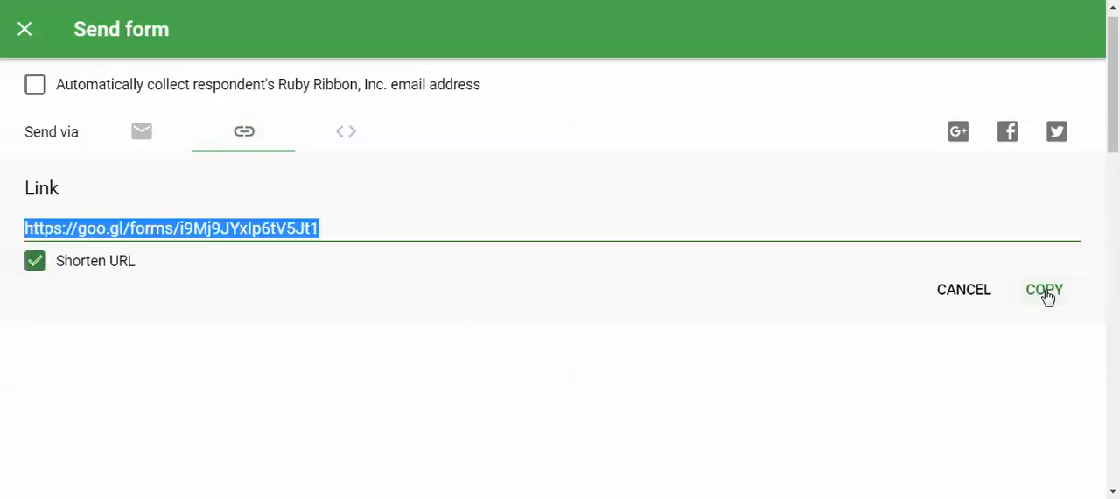
left_click(27, 32)
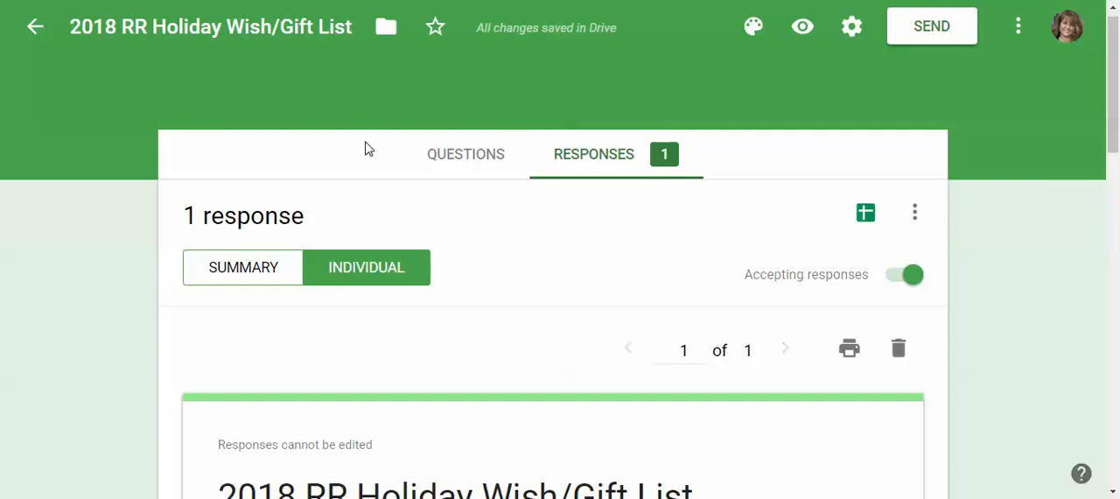
scroll(367, 148, "down", 2)
scroll(368, 153, "down", 2)
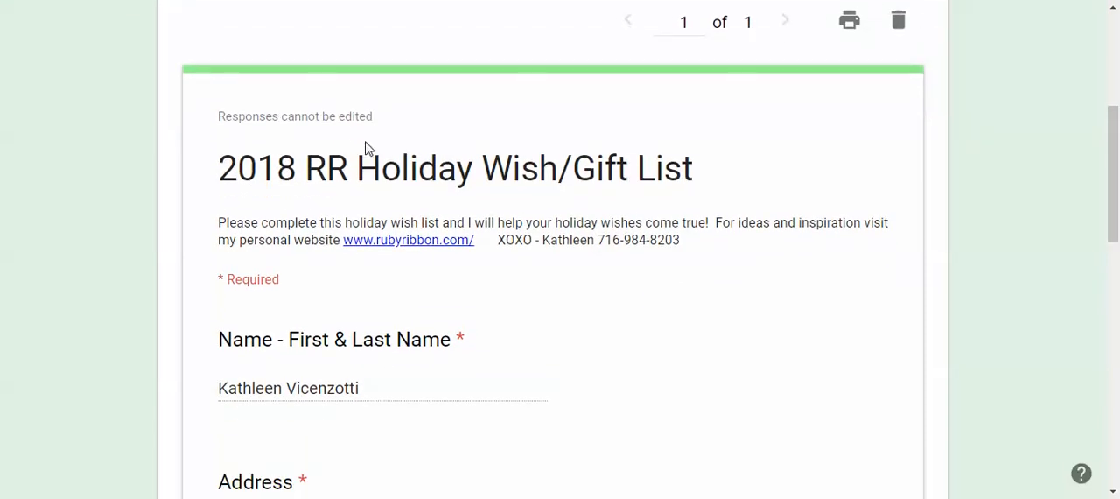